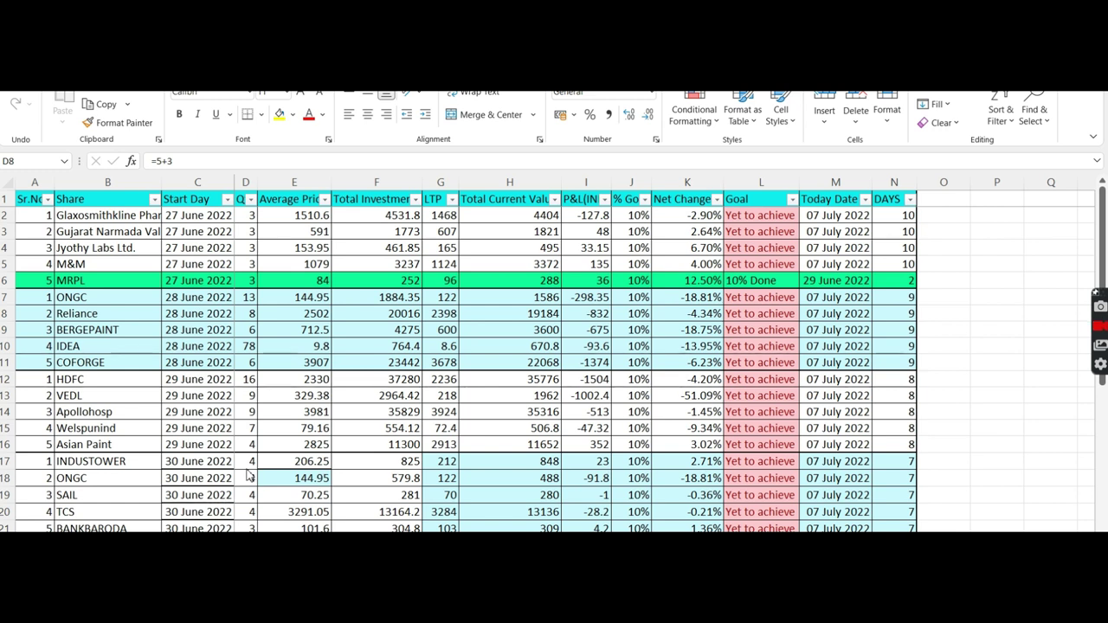
key(Up)
key(Up)
key(Up)
key(Up)
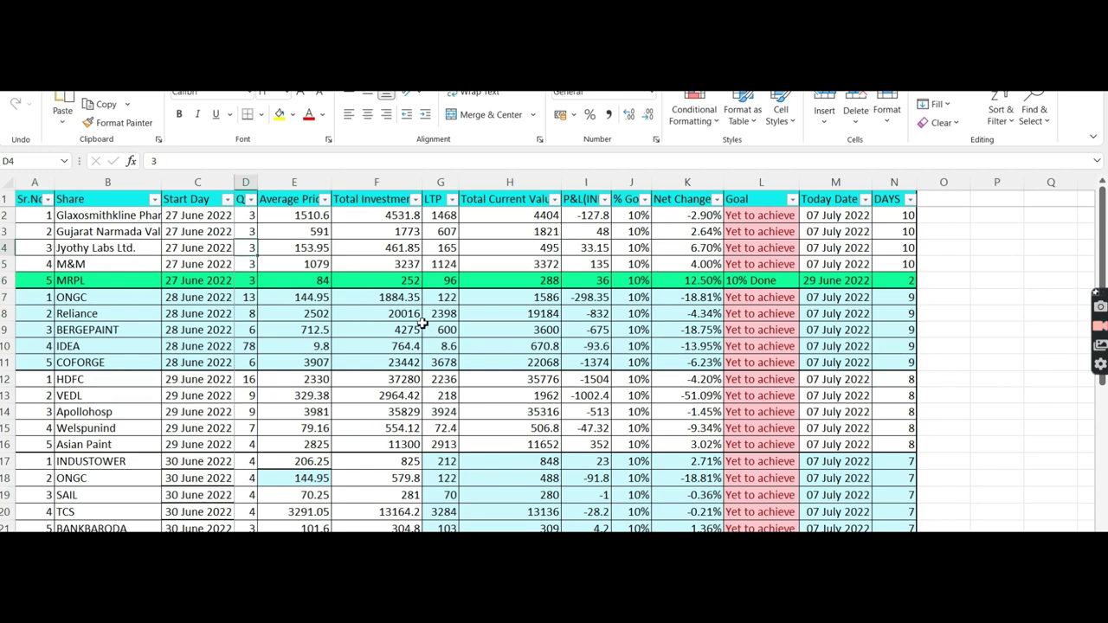
click(104, 246)
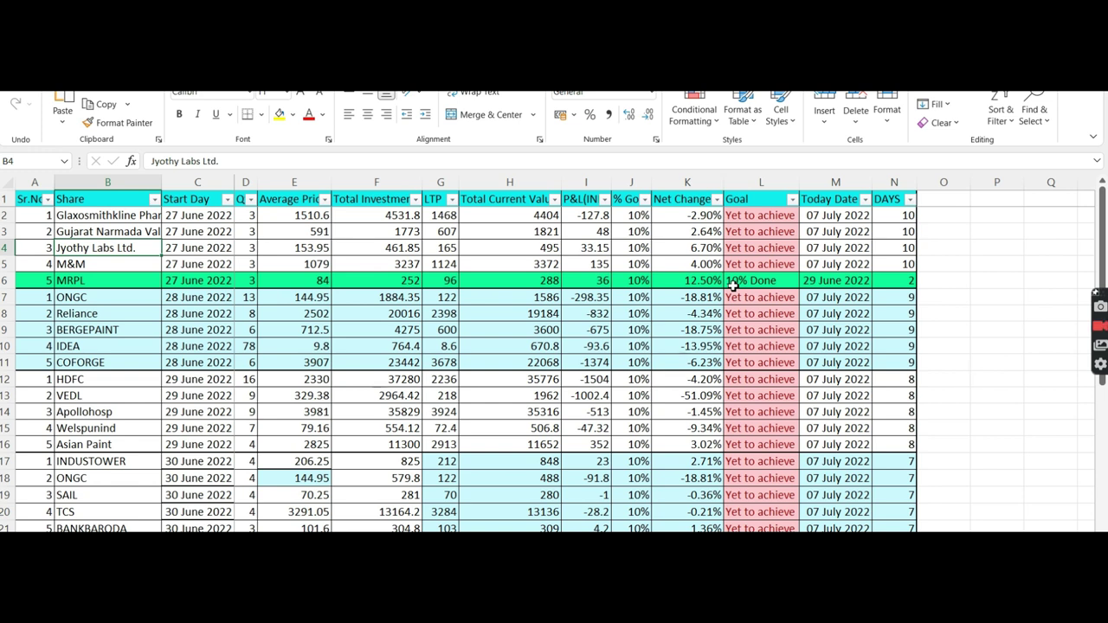
Look through the Share column of the tracker, from the first entries down past the last recorded share.
click(112, 231)
key(Down)
key(Down)
key(Down)
key(Down)
key(Down)
key(Down)
key(Down)
key(Down)
key(Down)
key(Down)
key(Down)
key(Down)
key(Down)
key(Down)
key(Down)
key(Down)
key(Down)
key(Down)
key(Down)
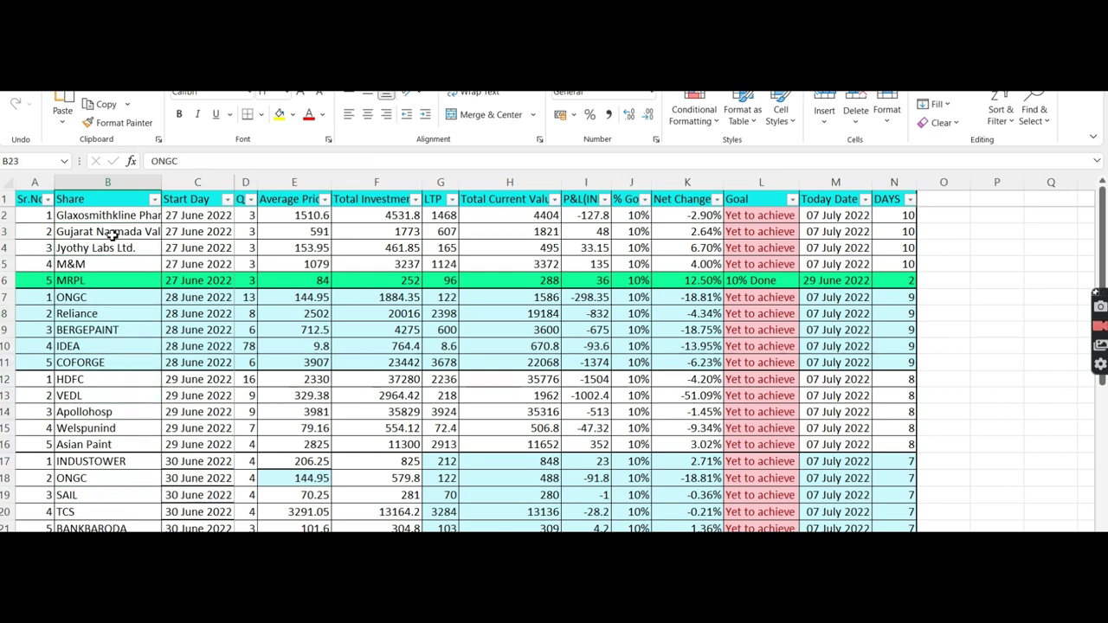
key(Down)
key(Down)
key(Down)
key(Down)
key(Down)
key(Down)
key(Down)
key(Down)
key(Down)
key(Down)
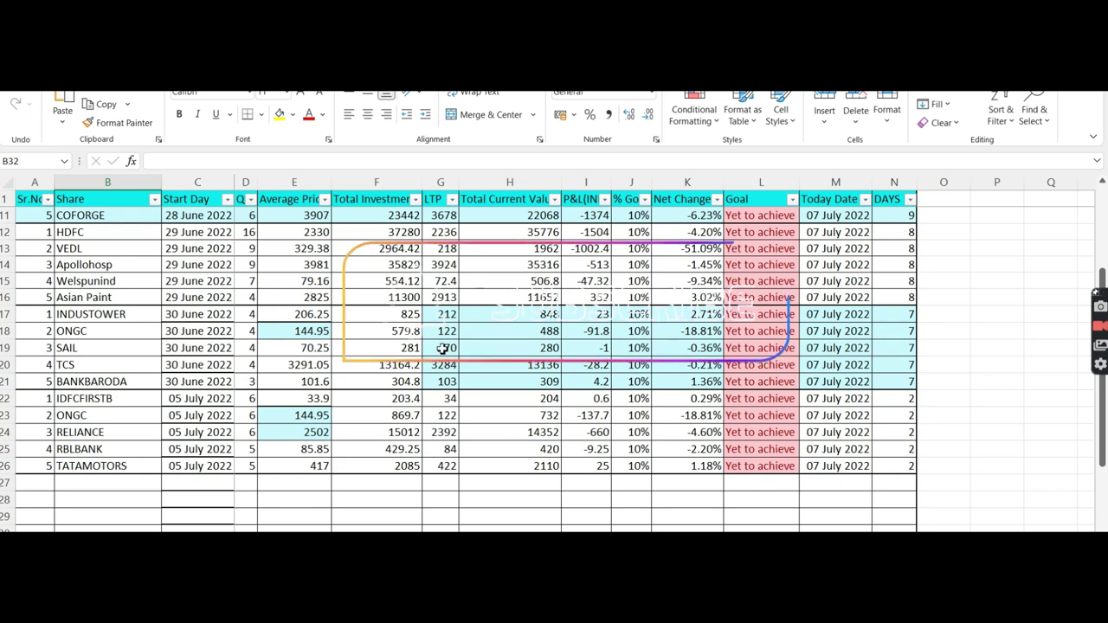
Filter the Net Change column to show only the -51.09% and -18.81% rows.
click(509, 280)
key(Up)
key(Up)
key(Up)
key(Up)
key(Up)
key(Up)
key(Up)
key(Up)
key(Up)
key(Up)
key(Up)
key(Up)
key(Up)
key(Up)
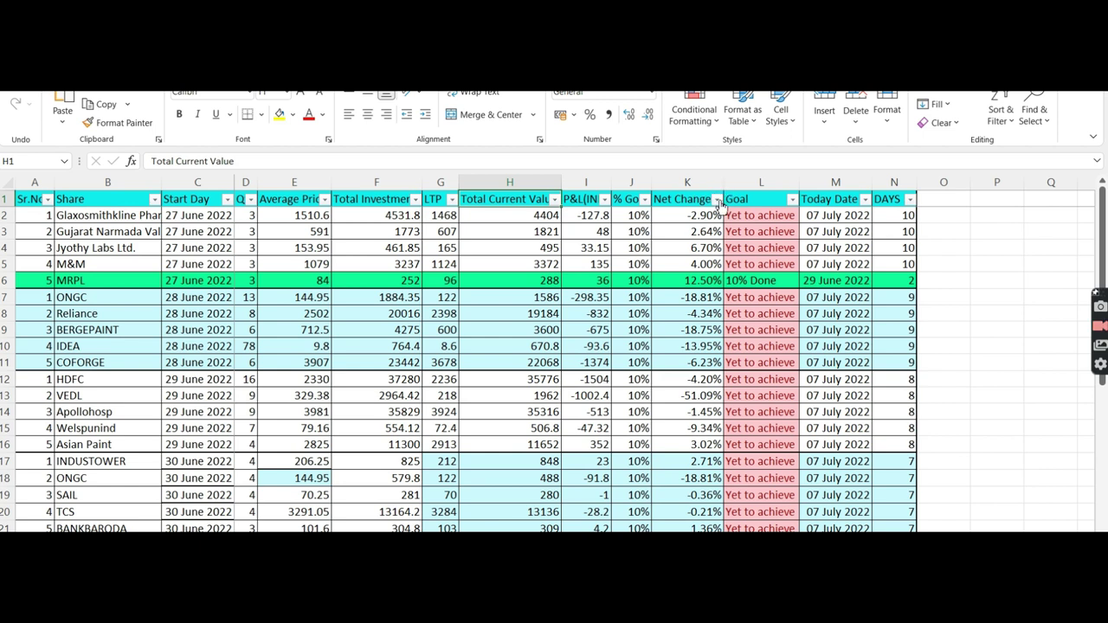
click(718, 201)
click(569, 371)
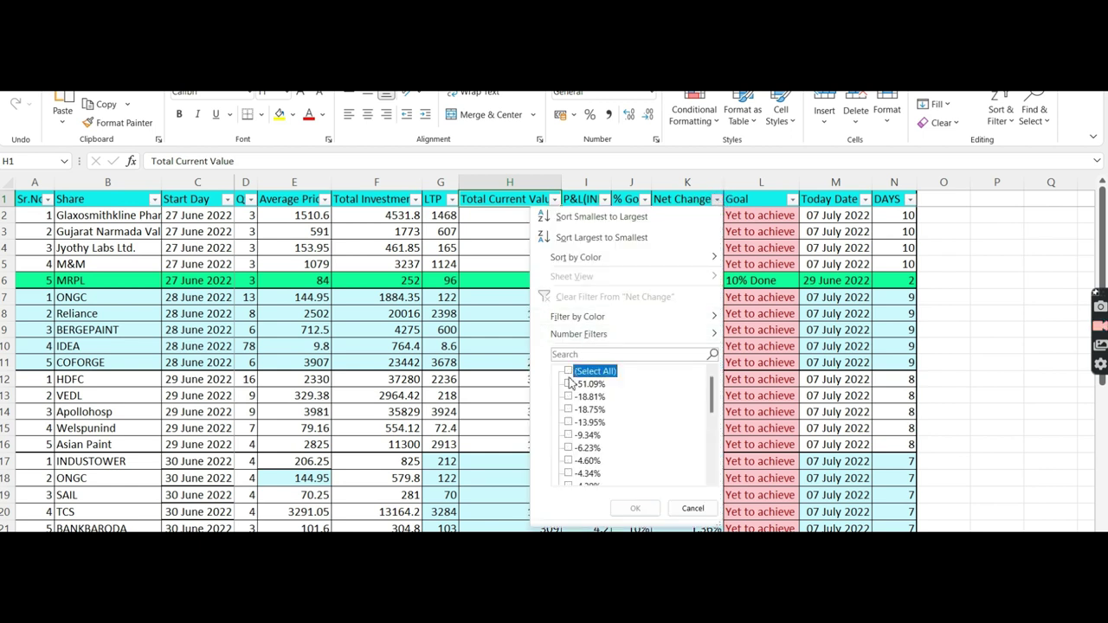
click(568, 384)
click(568, 397)
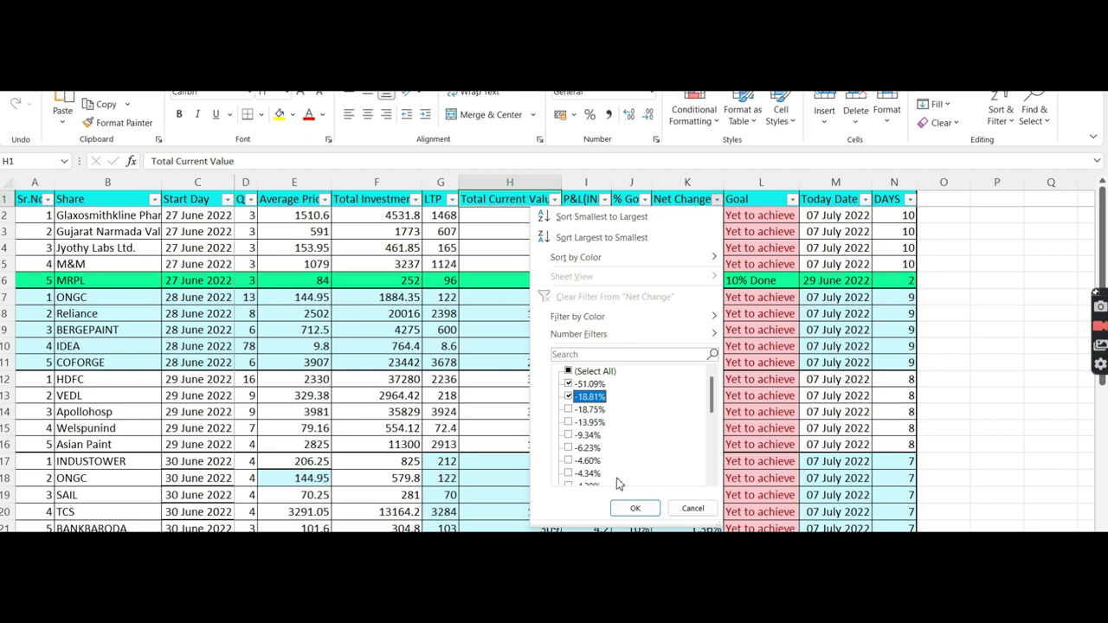
click(635, 508)
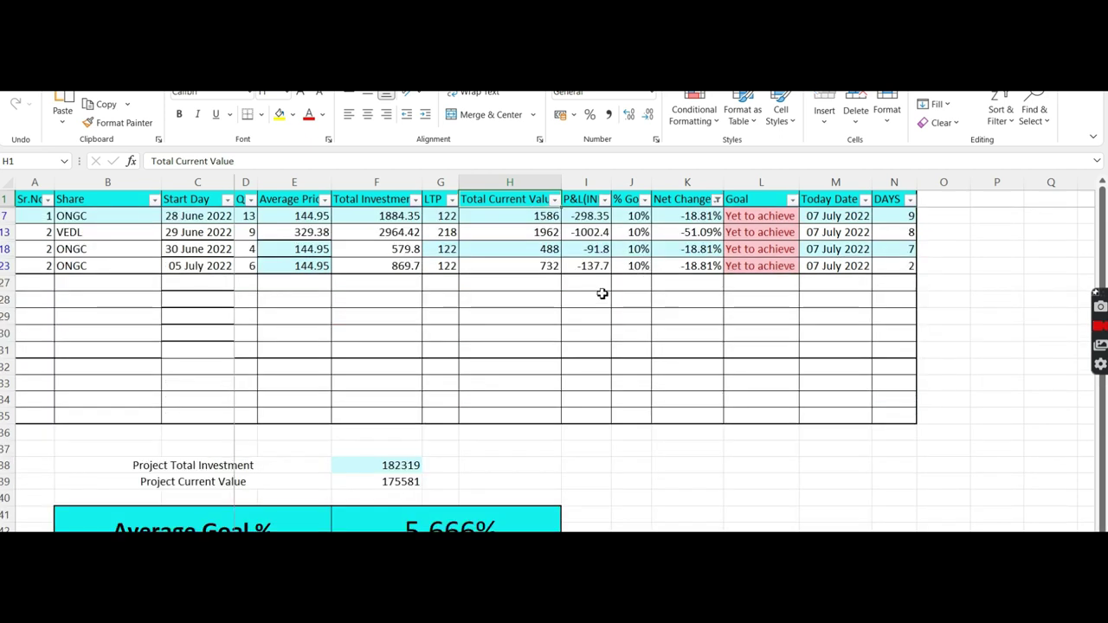
Examine the P&L and Net Change values of the filtered ONGC and VEDL rows.
click(562, 311)
key(Up)
key(Up)
key(Up)
key(Up)
key(Up)
key(Up)
key(Down)
key(Down)
key(Down)
key(Down)
key(Down)
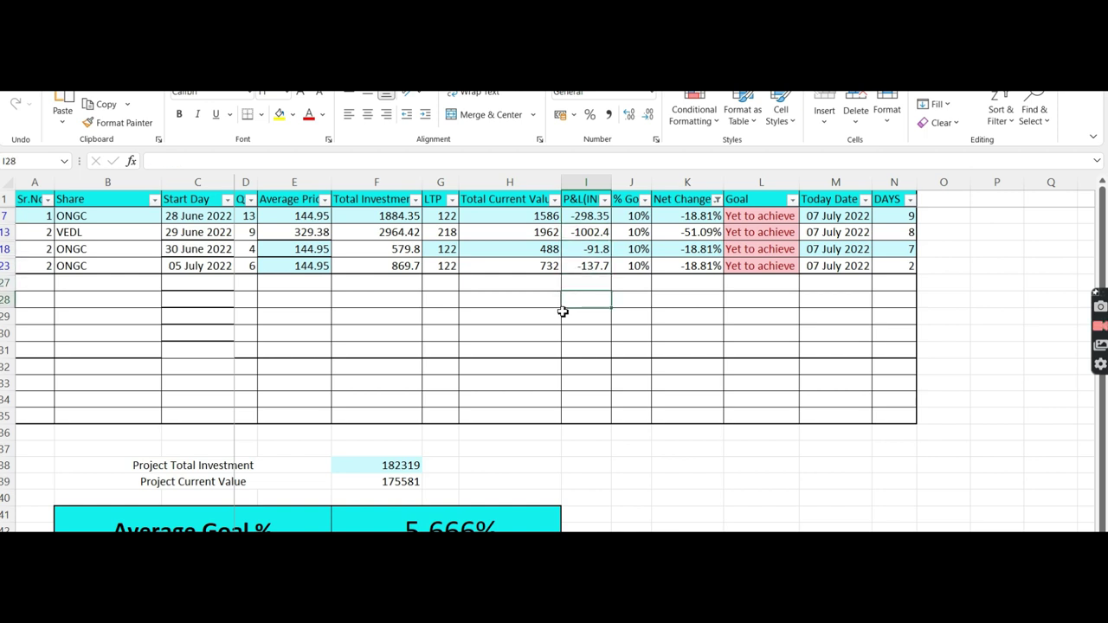
key(Up)
key(Up)
key(Up)
key(Up)
key(Right)
key(Right)
key(Up)
key(Up)
key(Down)
key(Down)
key(Down)
key(Up)
key(Up)
key(Down)
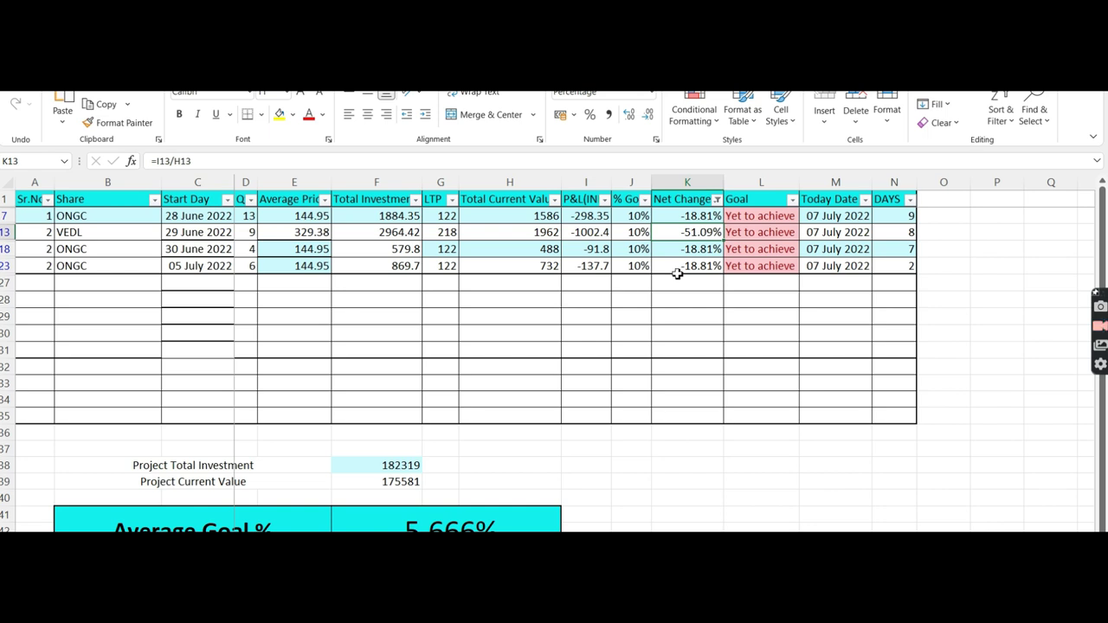
Change the Net Change filter to show only the 4.00% and 6.70% rows.
click(716, 200)
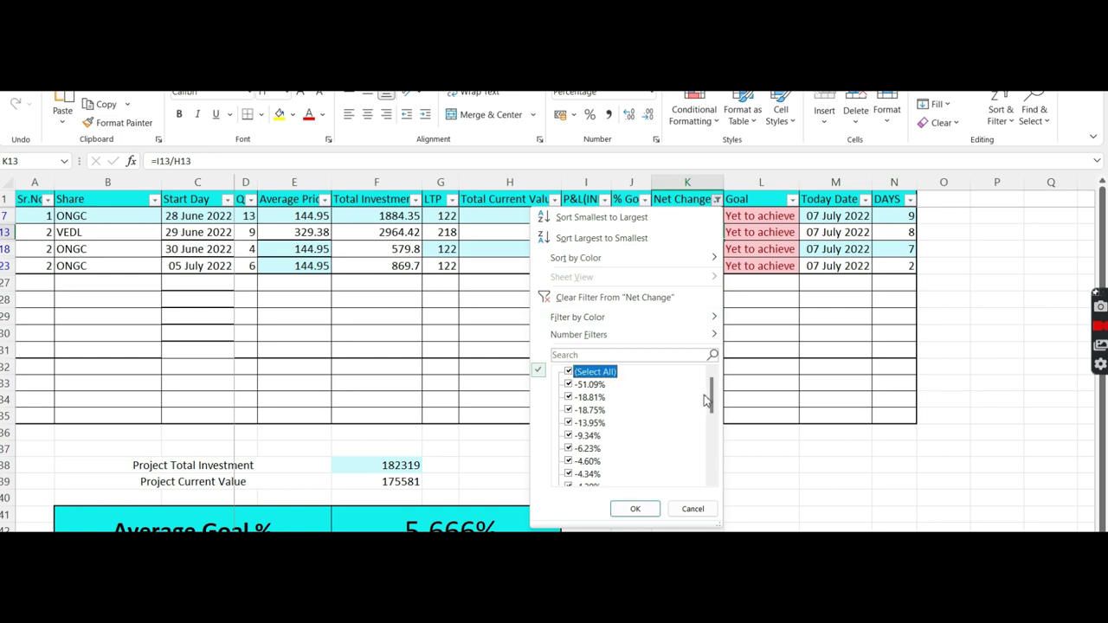
click(570, 372)
click(570, 372)
drag(711, 399, 715, 472)
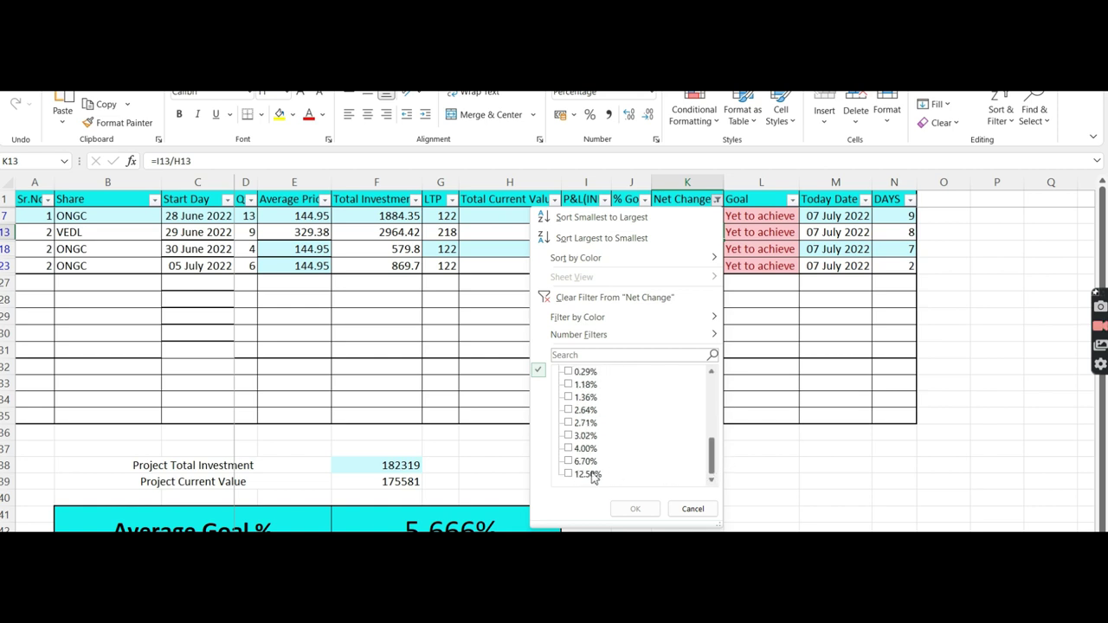
click(569, 461)
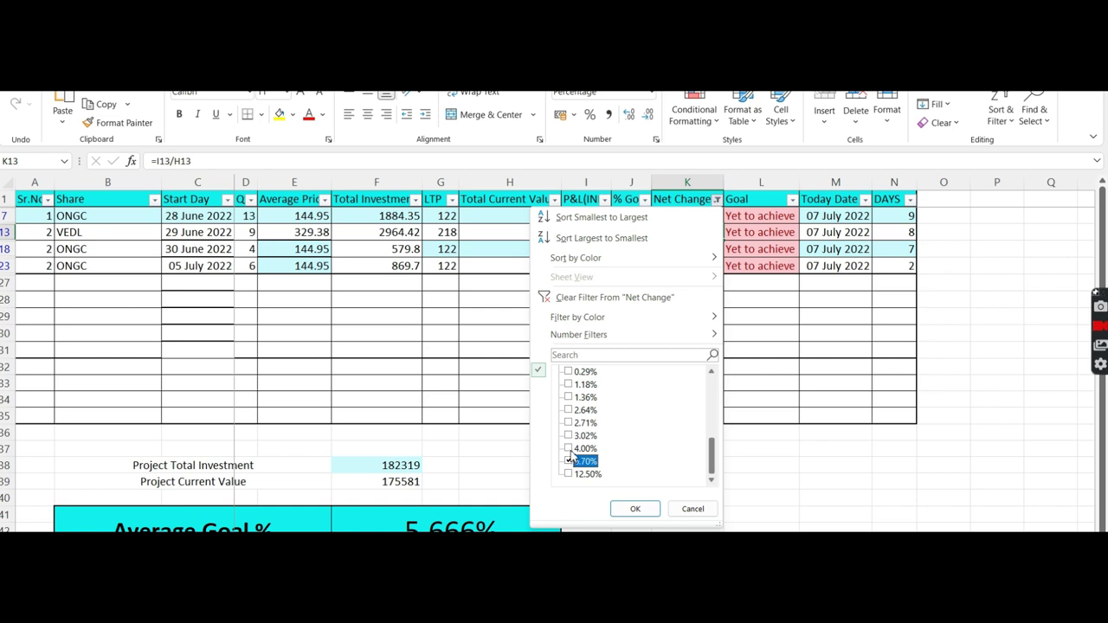
click(568, 448)
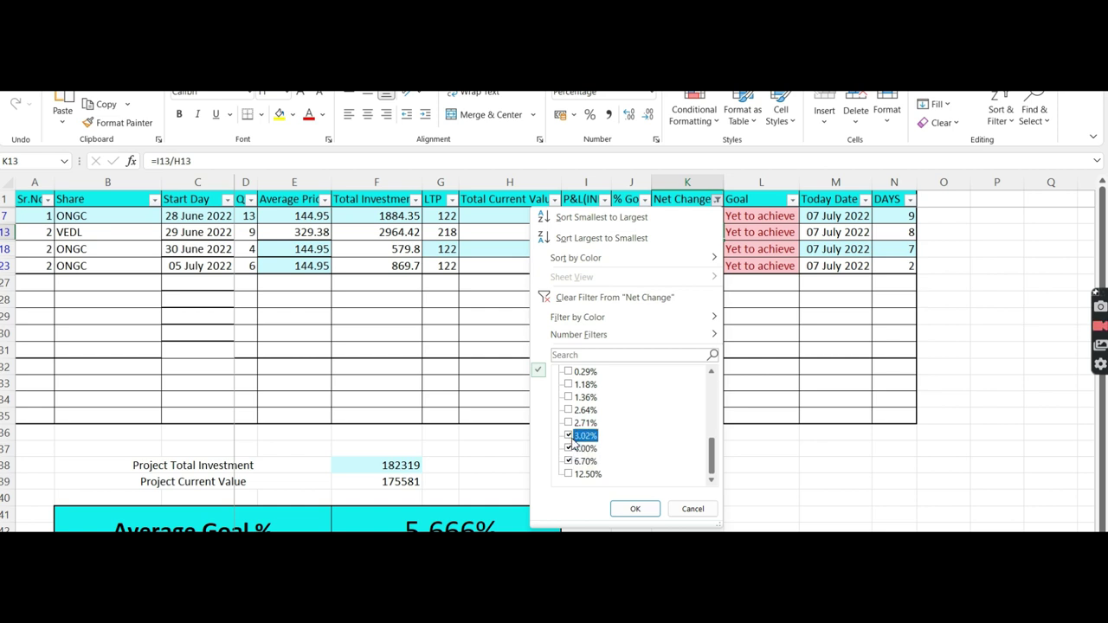
click(569, 435)
click(568, 435)
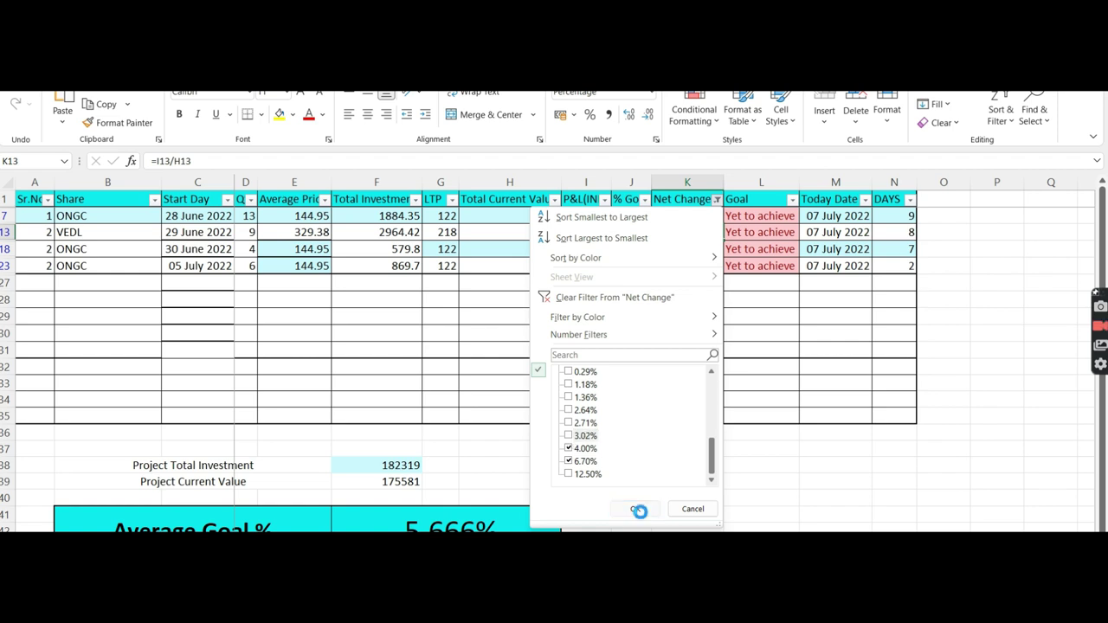
click(637, 510)
Examine the Net Change values of the filtered Jyothy Labs and M&M rows.
click(675, 300)
key(Up)
key(Up)
key(Up)
key(Up)
key(Up)
key(Up)
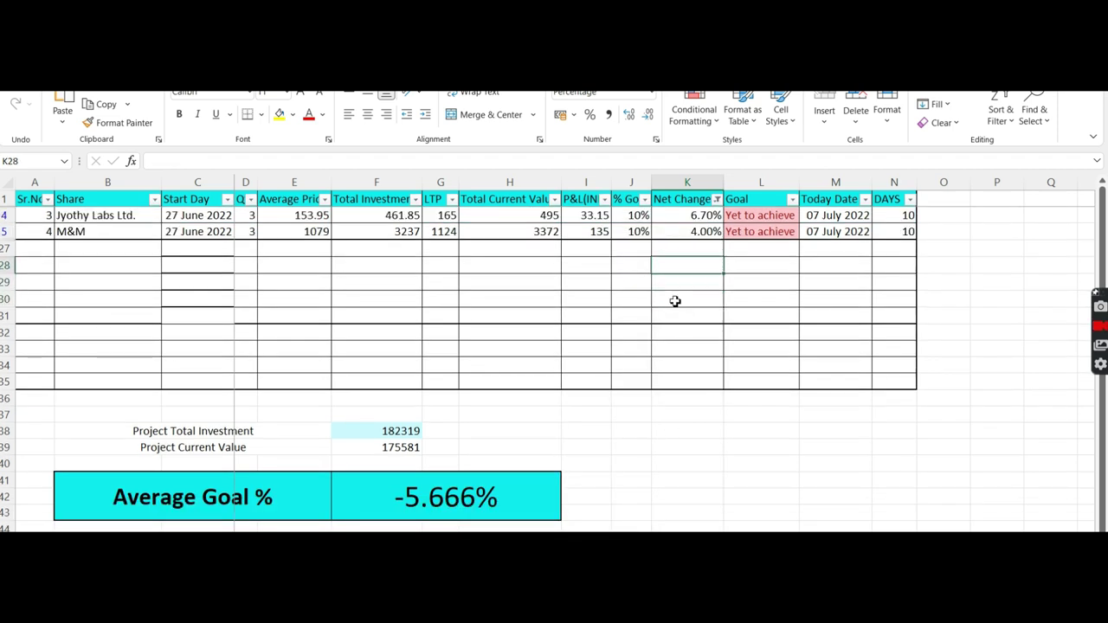
key(Down)
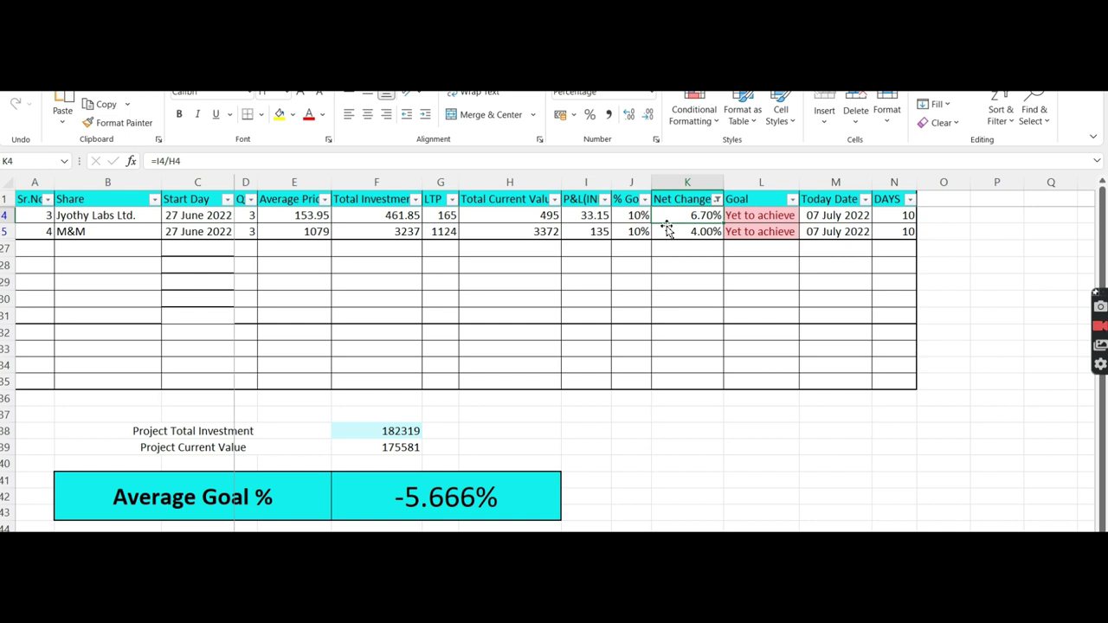
click(716, 200)
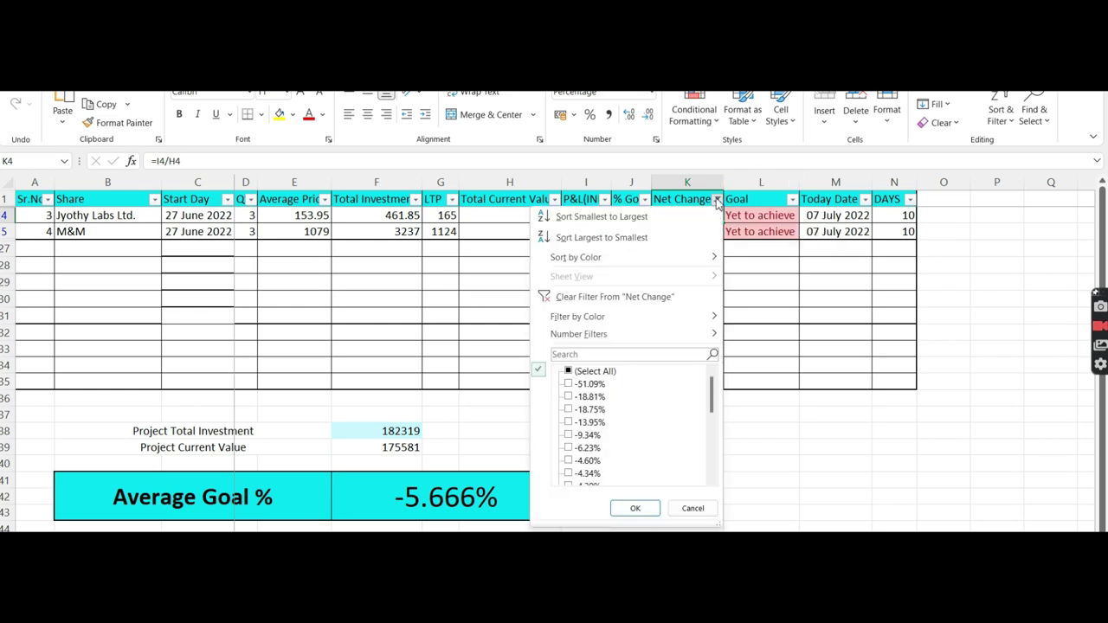
click(569, 371)
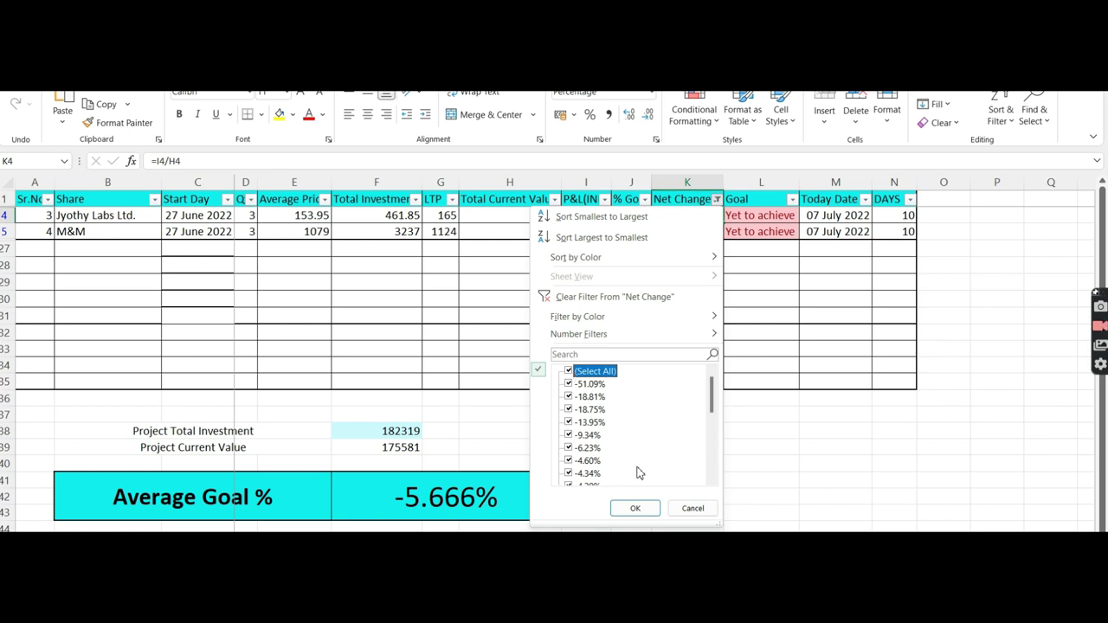
click(694, 509)
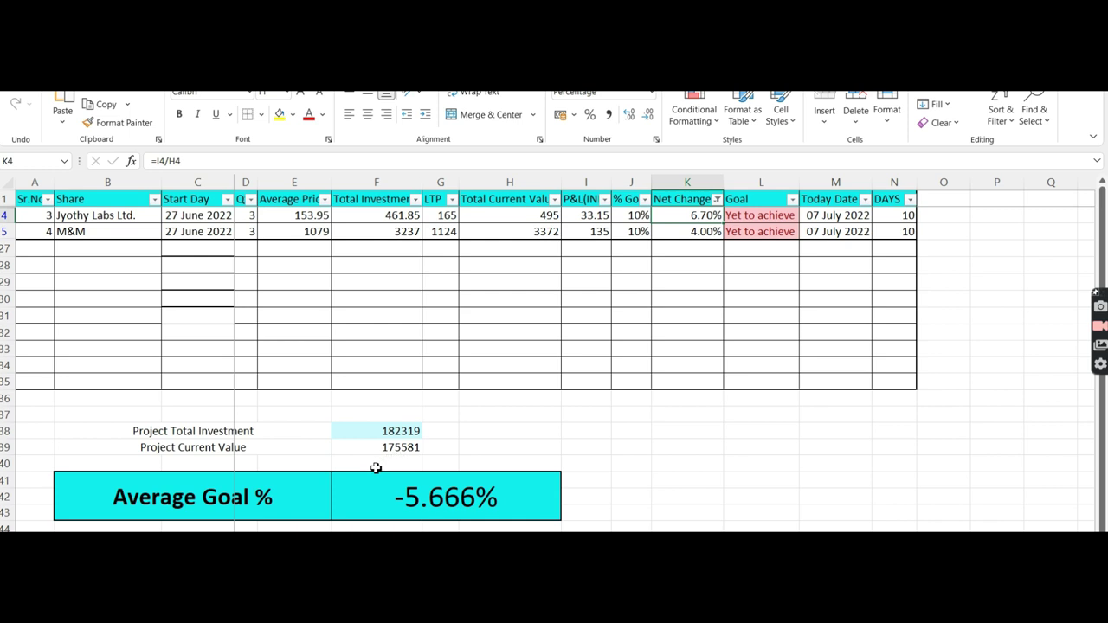
Inspect the Average Goal % formula and the Net Change formulas of the two filtered shares.
click(442, 509)
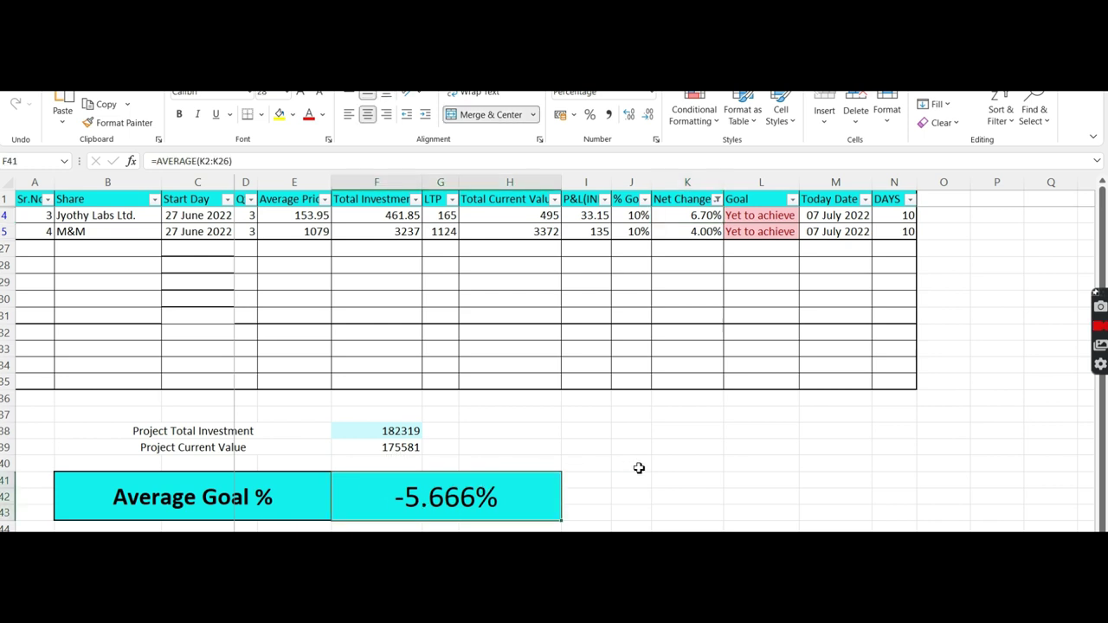
click(627, 511)
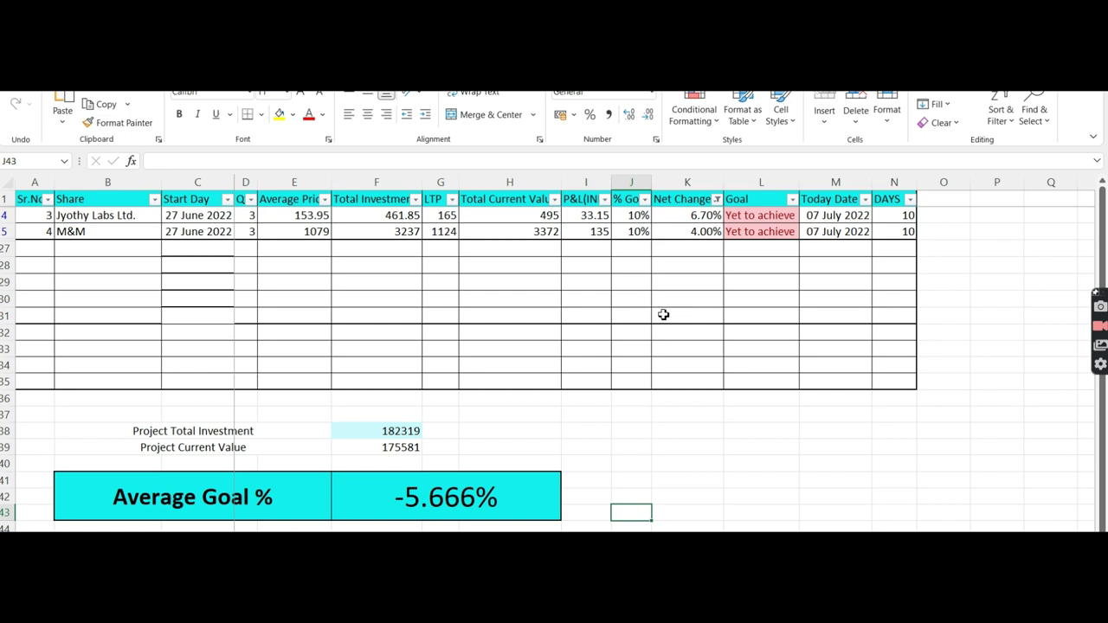
click(708, 292)
key(Up)
key(Up)
key(Up)
key(Up)
key(Up)
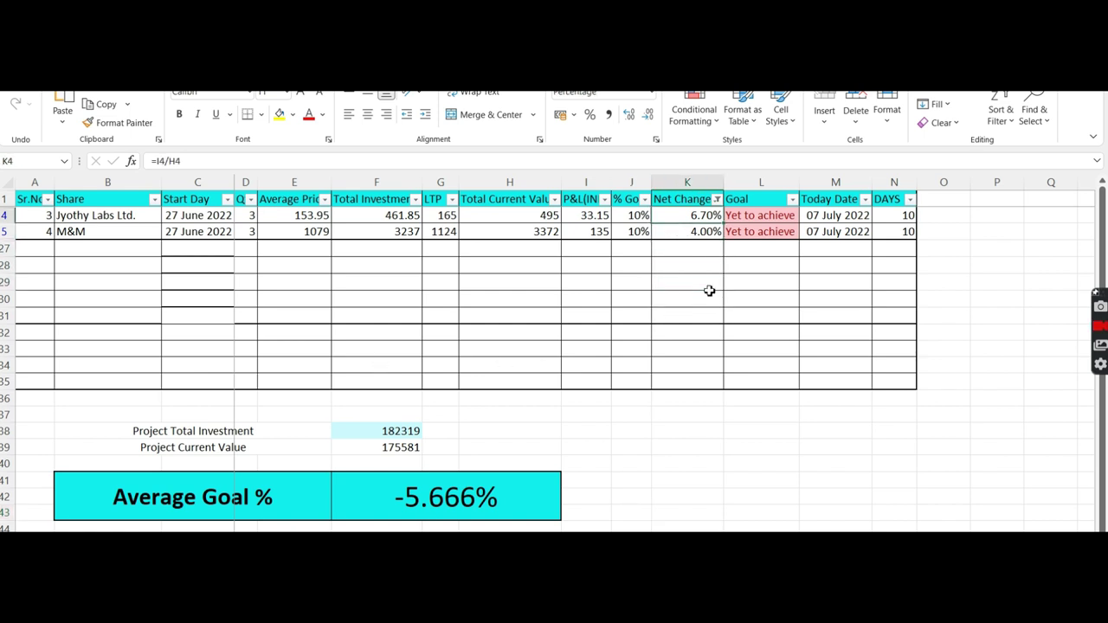
key(Down)
key(Down)
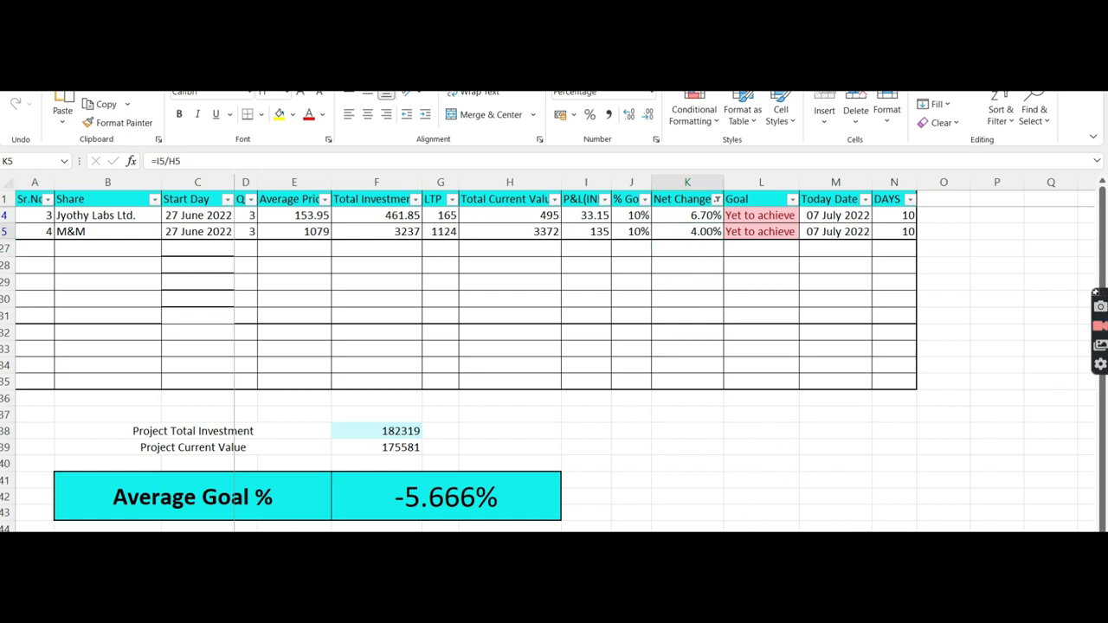
Go to the sheet with the Buy Price column and enter serial number 1 in cell A32.
key(ctrl+Page_Down)
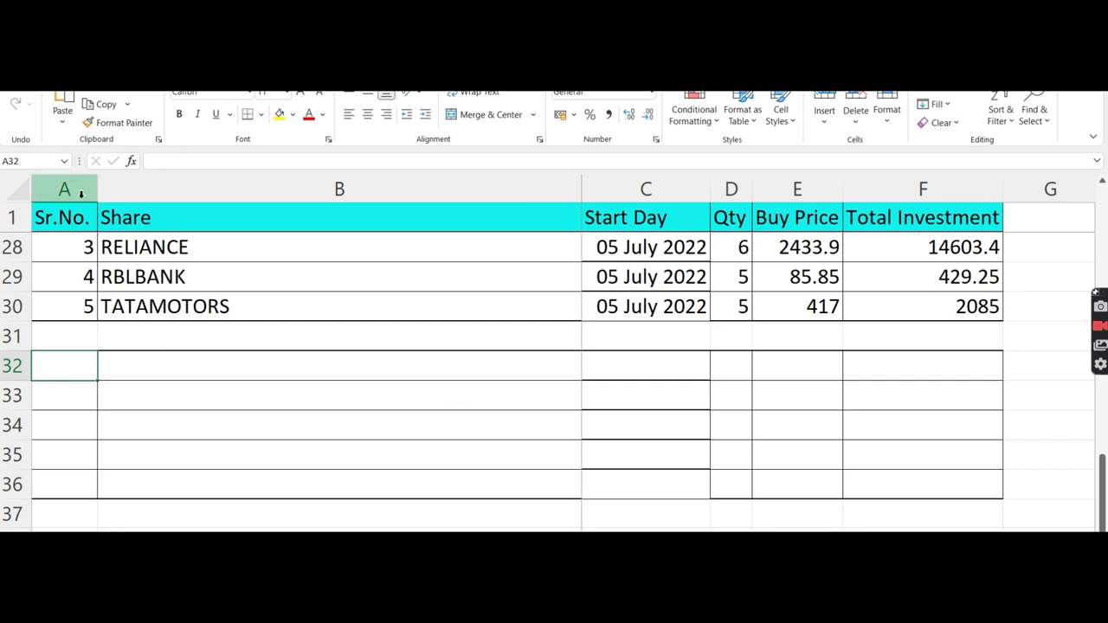
key(ctrl+Page_Up)
key(ctrl+Page_Up)
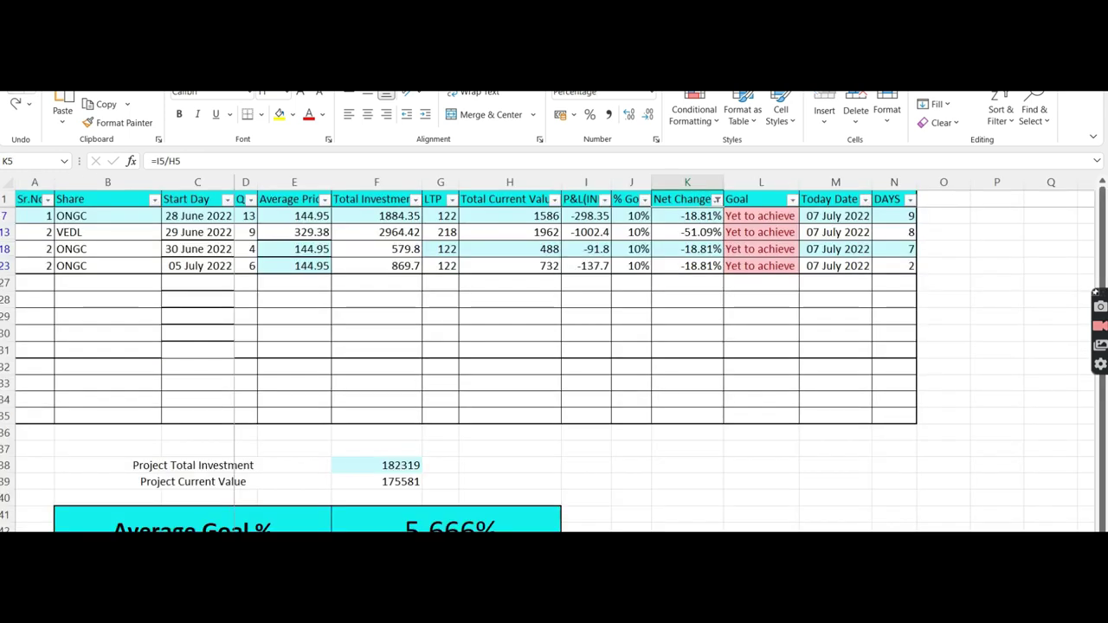
key(ctrl+Page_Down)
key(ctrl+Page_Down)
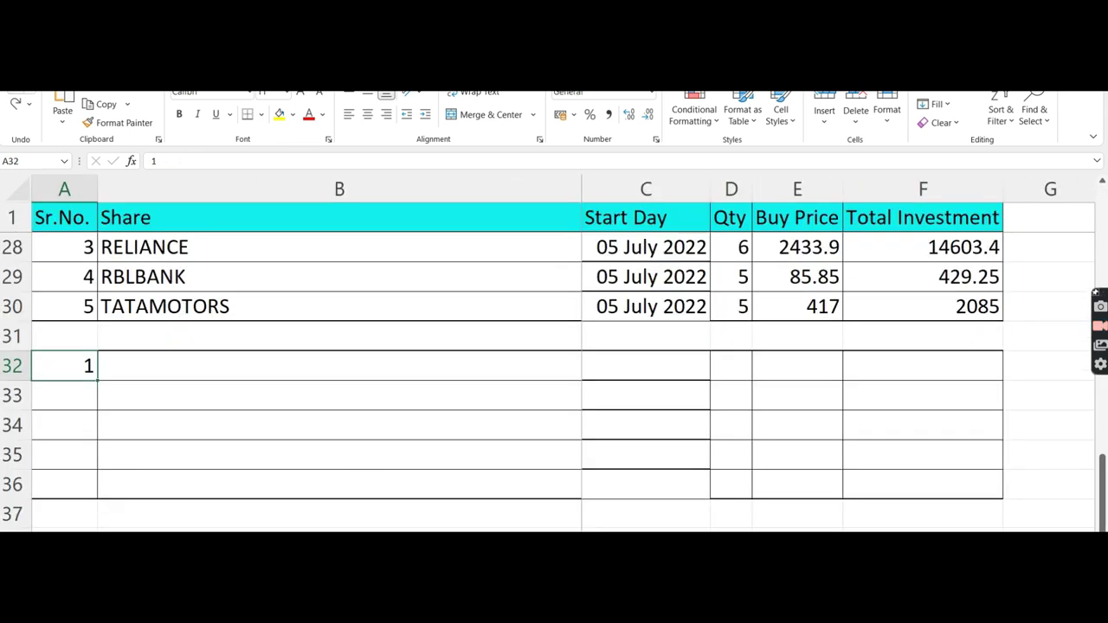
Fill in row 32 with TITAN, start day 07 July 2022, quantity 1, buy price 2129 and total investment =D32*E32.
key(Tab)
text(TITAN)
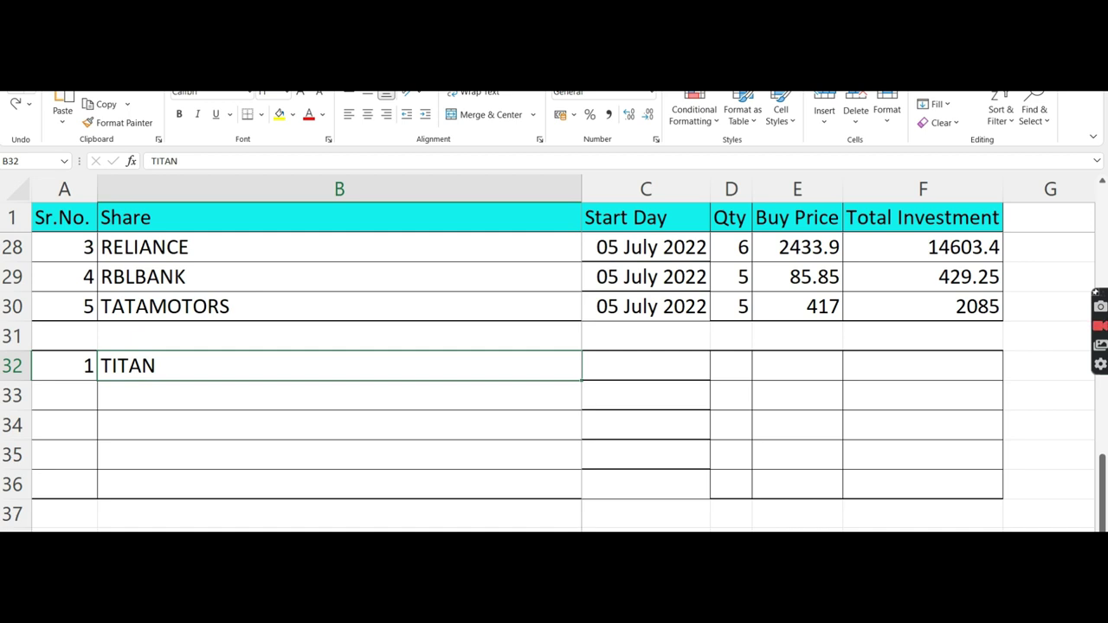
key(Tab)
text(07 July 2022)
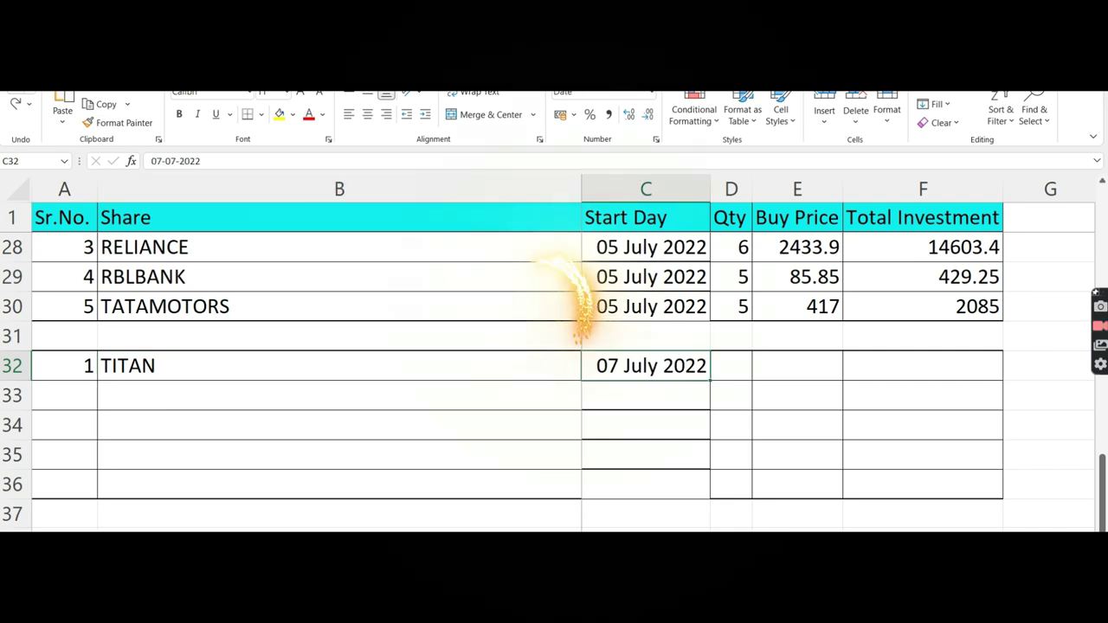
key(Tab)
text(1)
key(Tab)
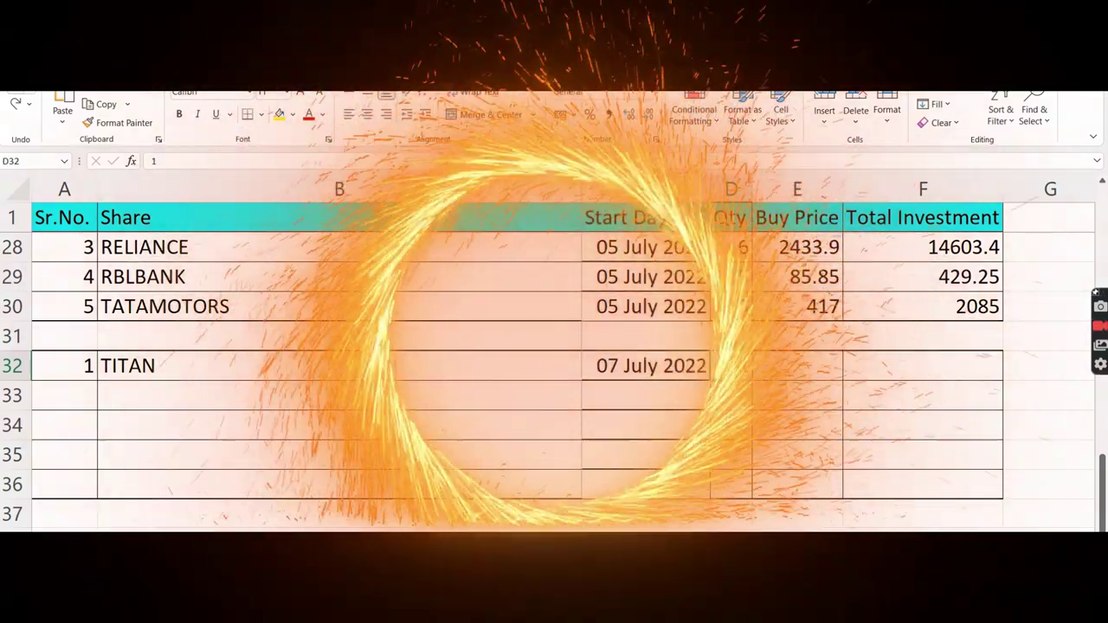
text(2129)
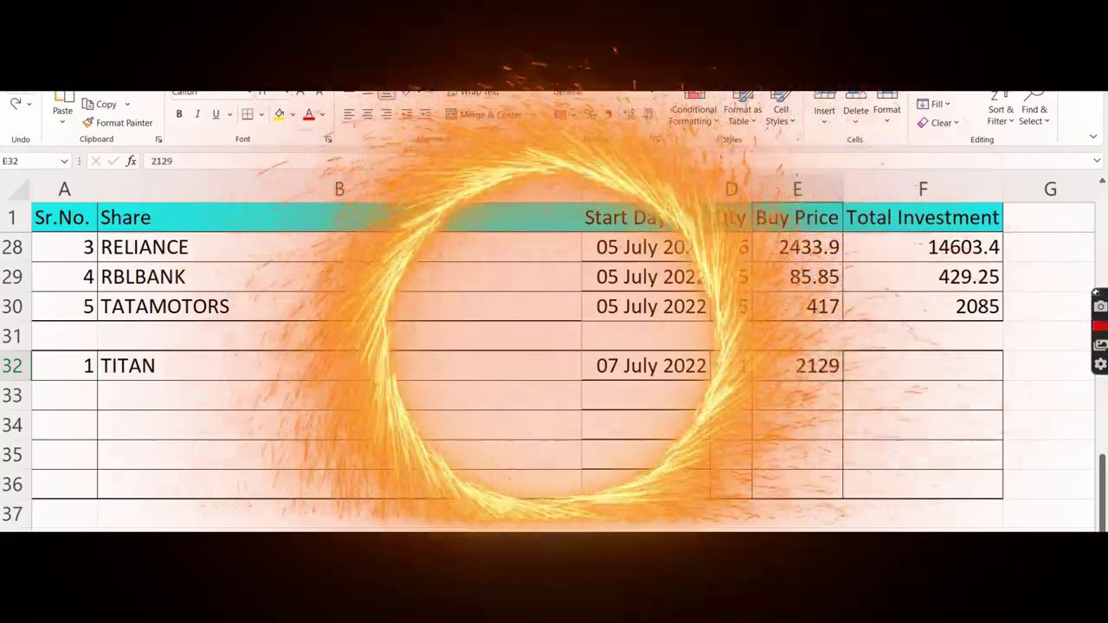
key(Tab)
text(=D32*E32)
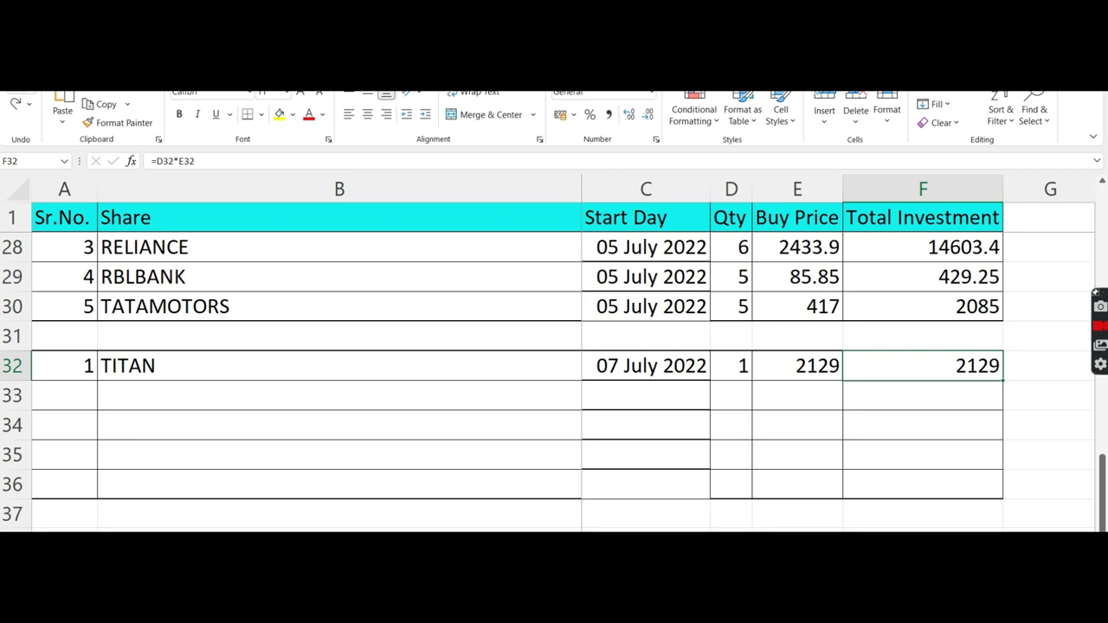
Start row 33 with serial number 2, share BLUEDART and start day 07-07-2022.
click(64, 395)
text(2)
key(ctrl+Return)
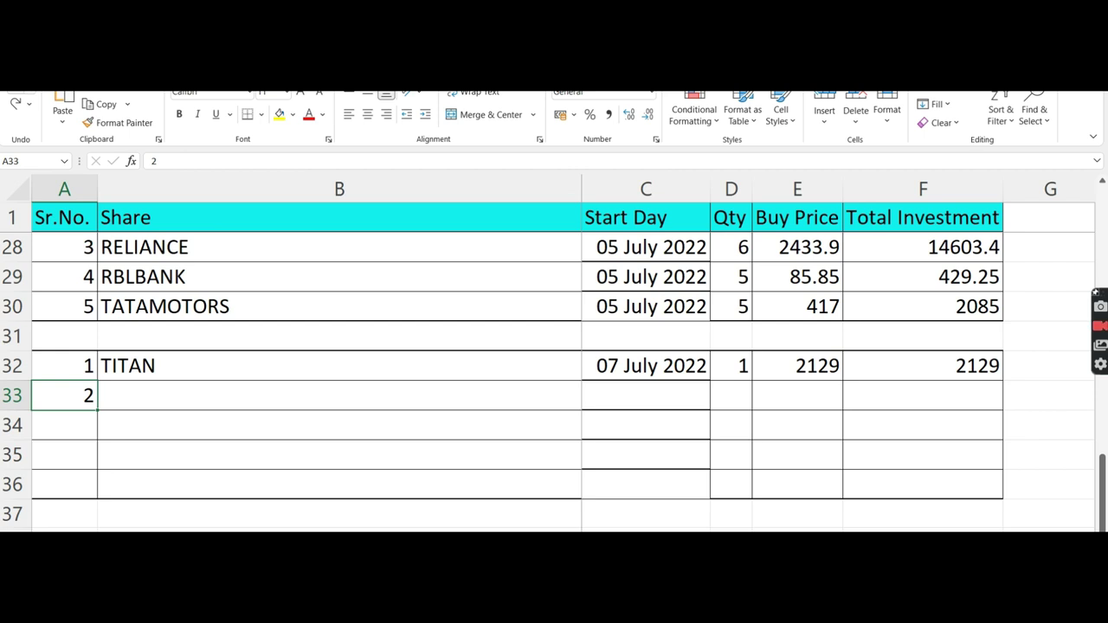
click(338, 395)
text(BLUEDART)
key(ctrl+Return)
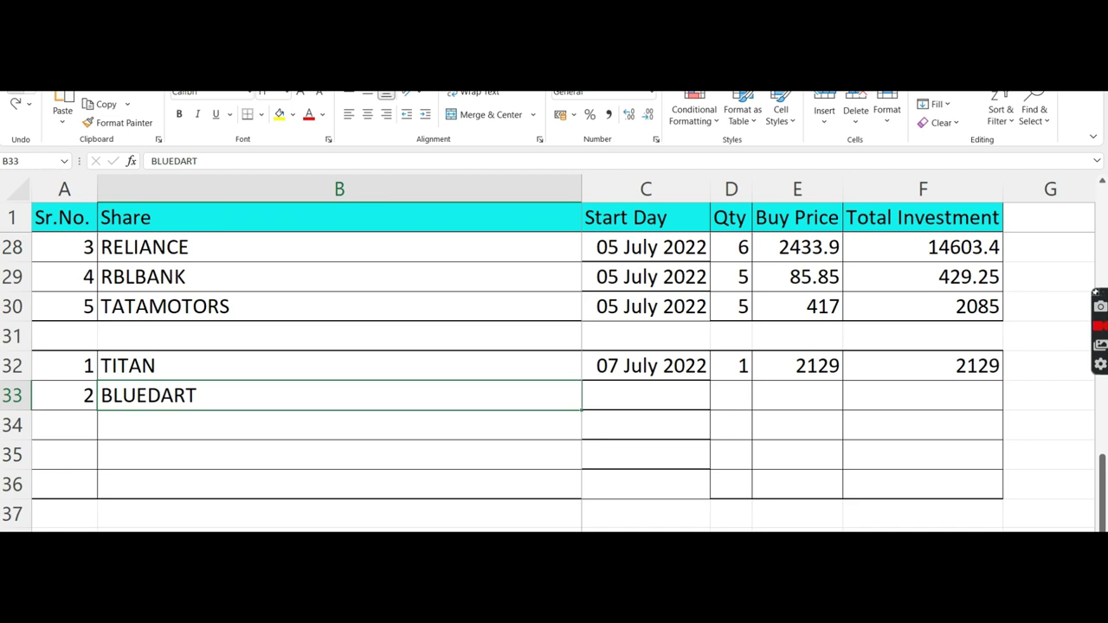
click(645, 394)
text(07-07-2022)
key(ctrl+Return)
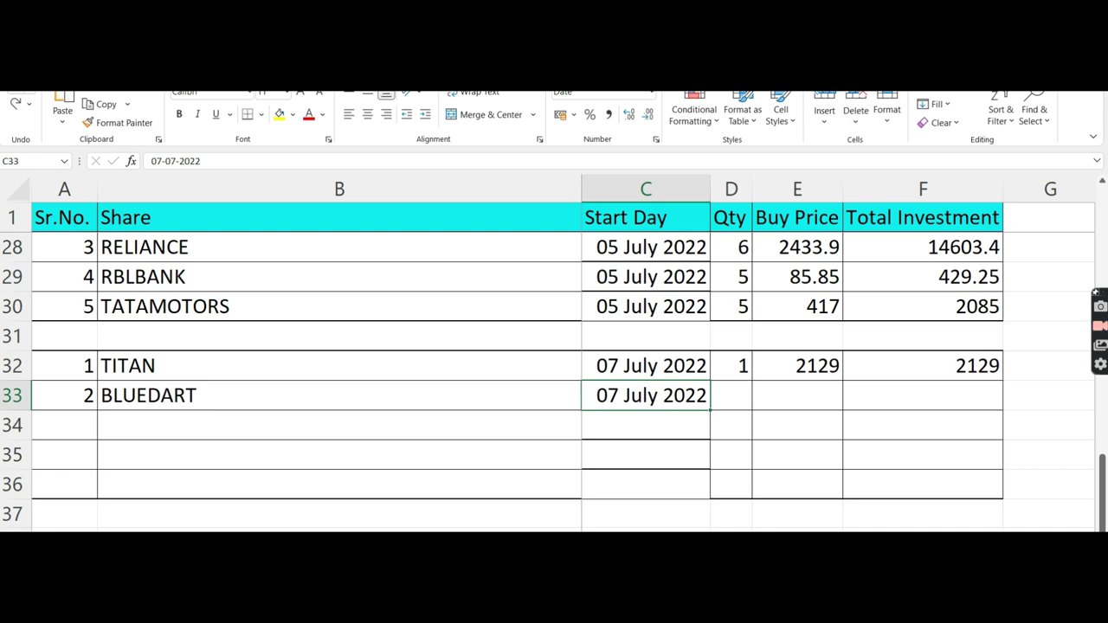
Enter quantity 1 and buy price 8125 for BLUEDART, and fill its Total Investment formula down from the row above.
key(Right)
text(1)
key(ctrl+Return)
key(Right)
text(8125)
key(ctrl+Return)
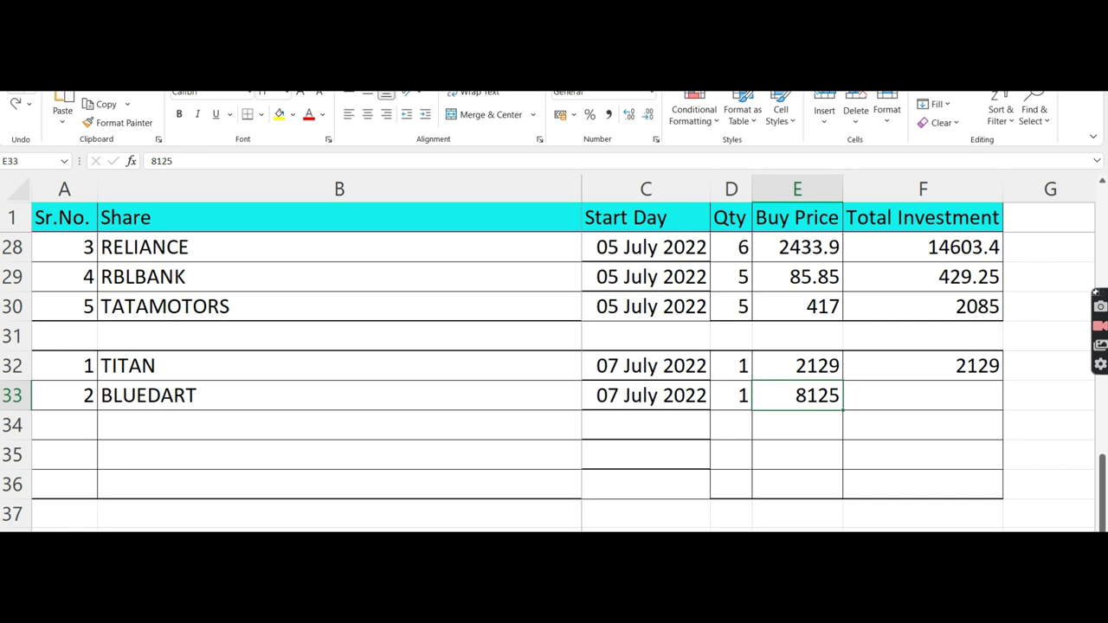
key(Right)
key(ctrl+d)
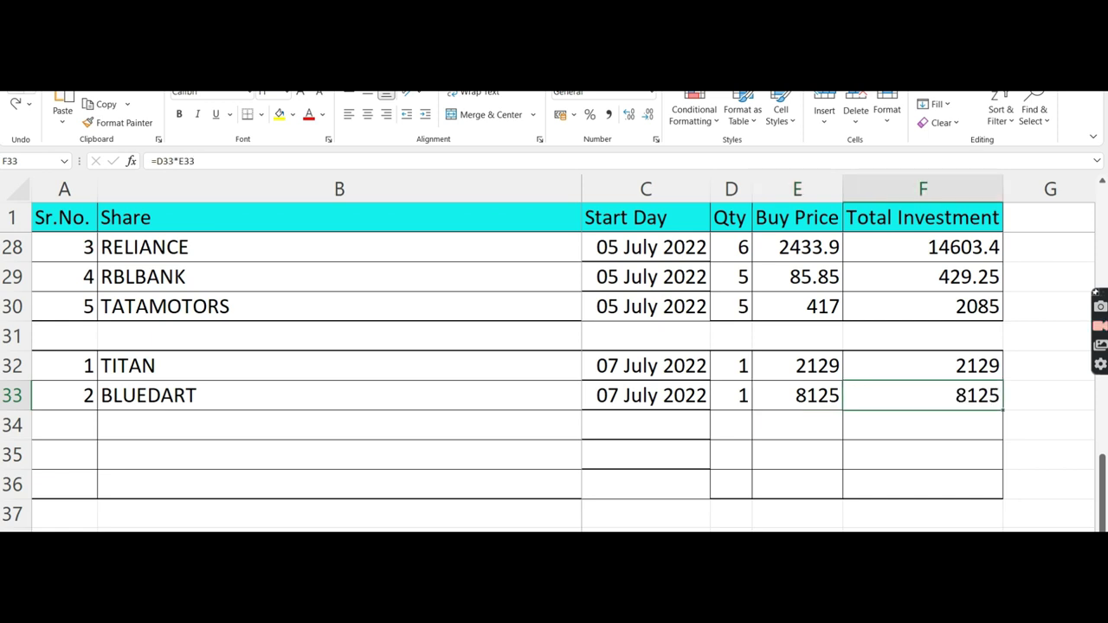
Start row 34 with serial number 3 and share TATAPOWER, copying the start day from the row above.
click(64, 425)
text(3)
key(Tab)
text(TATAPOWER)
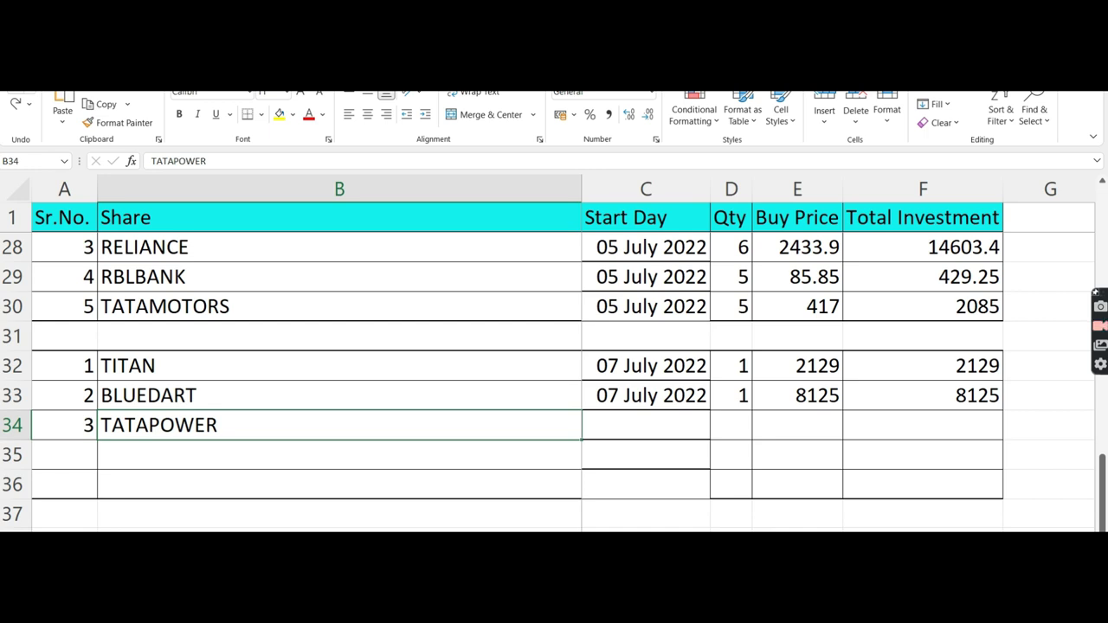
key(Right)
key(ctrl+d)
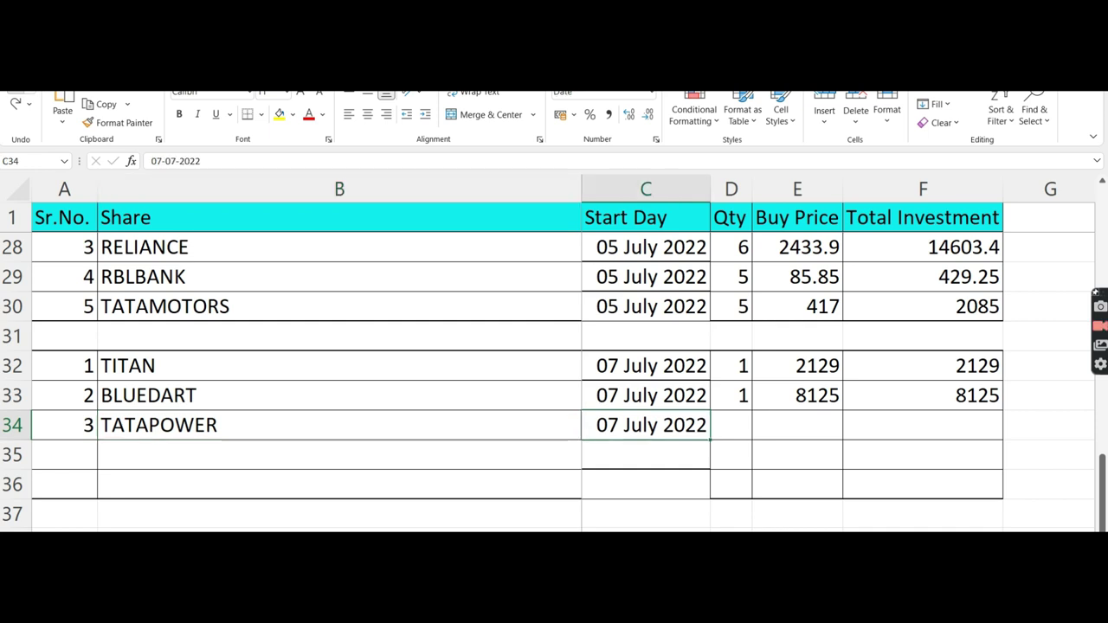
Give TATAPOWER quantity 1 and buy price 215, copying the quantity and the Total Investment formula from the row above.
key(Right)
key(ctrl+d)
key(Right)
text(215)
key(ctrl+Return)
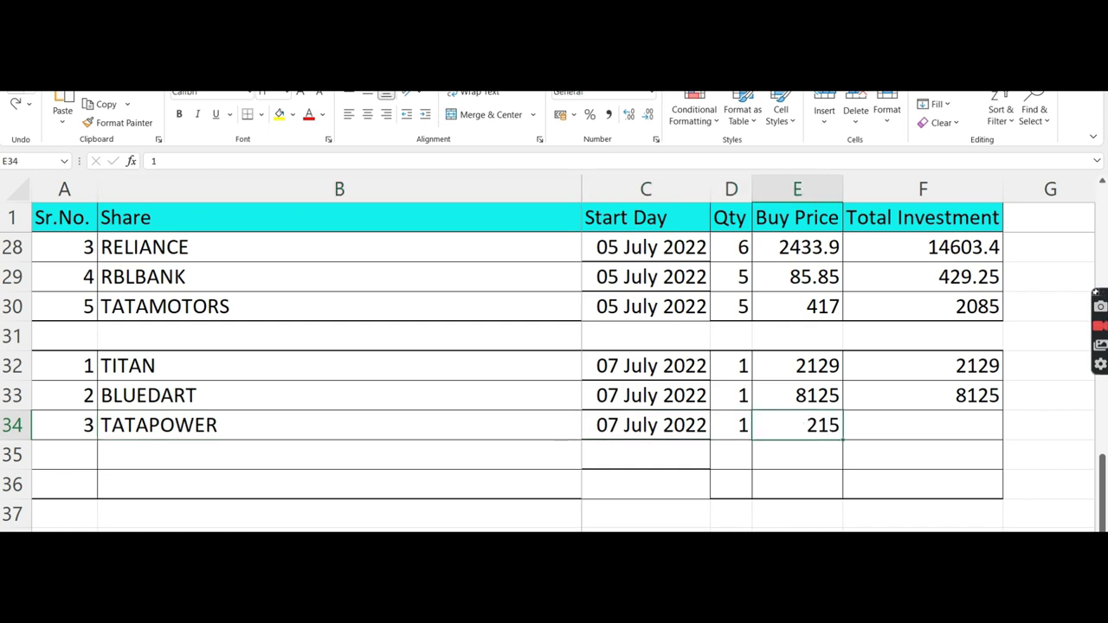
key(Right)
key(ctrl+d)
Start row 35 with serial number 4 and share IDEA, filling the start day down from the TATAPOWER row.
click(64, 454)
text(4)
key(ctrl+Return)
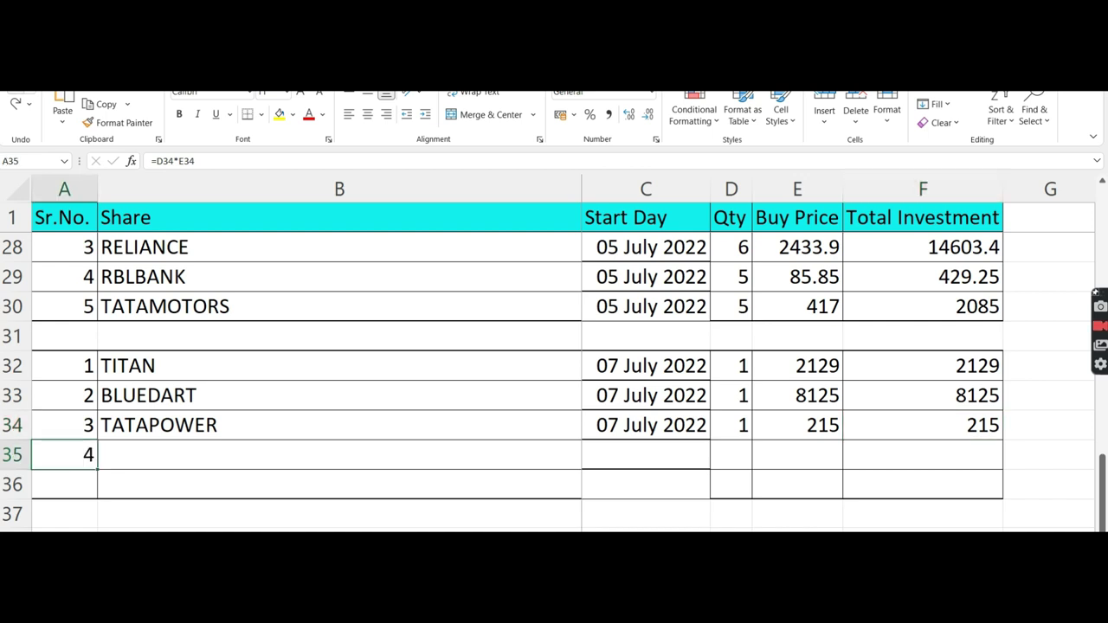
key(Right)
text(IDEA)
key(ctrl+Return)
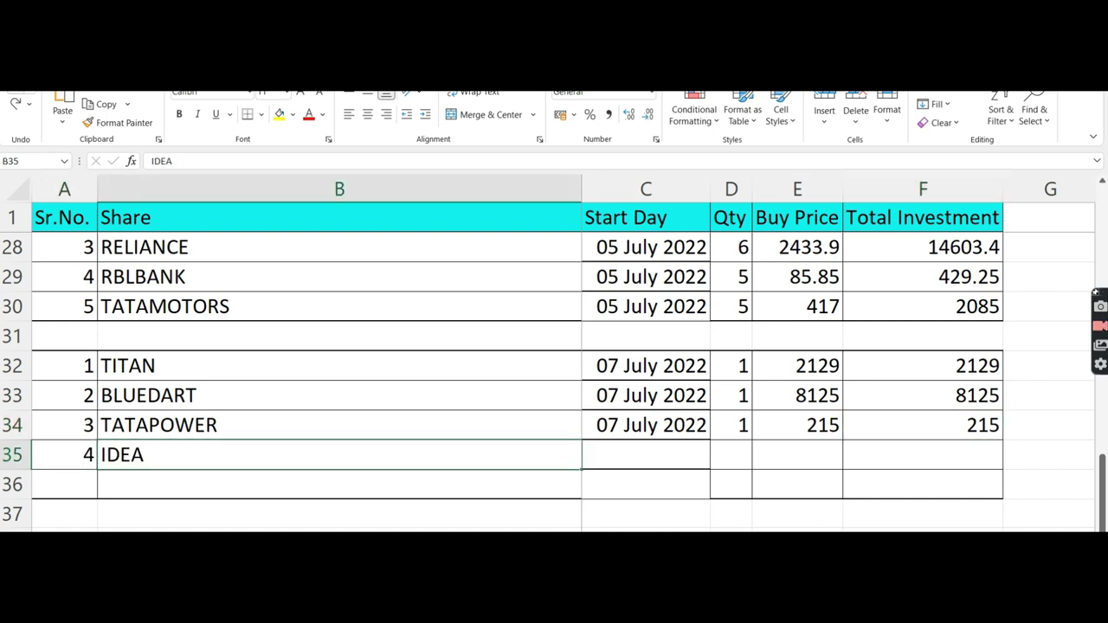
key(Right)
key(ctrl+d)
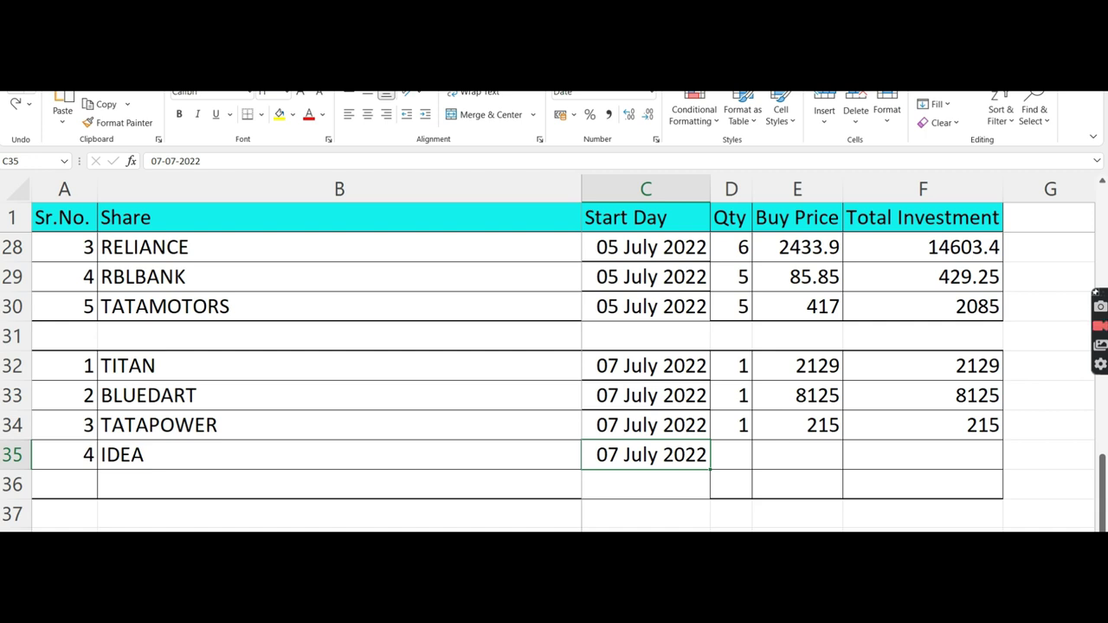
Enter quantity 10 and buy price 8.6 for IDEA, and fill its Total Investment formula down from the row above.
key(Right)
text(10)
key(ctrl+Return)
key(Right)
text(8.6)
key(ctrl+Return)
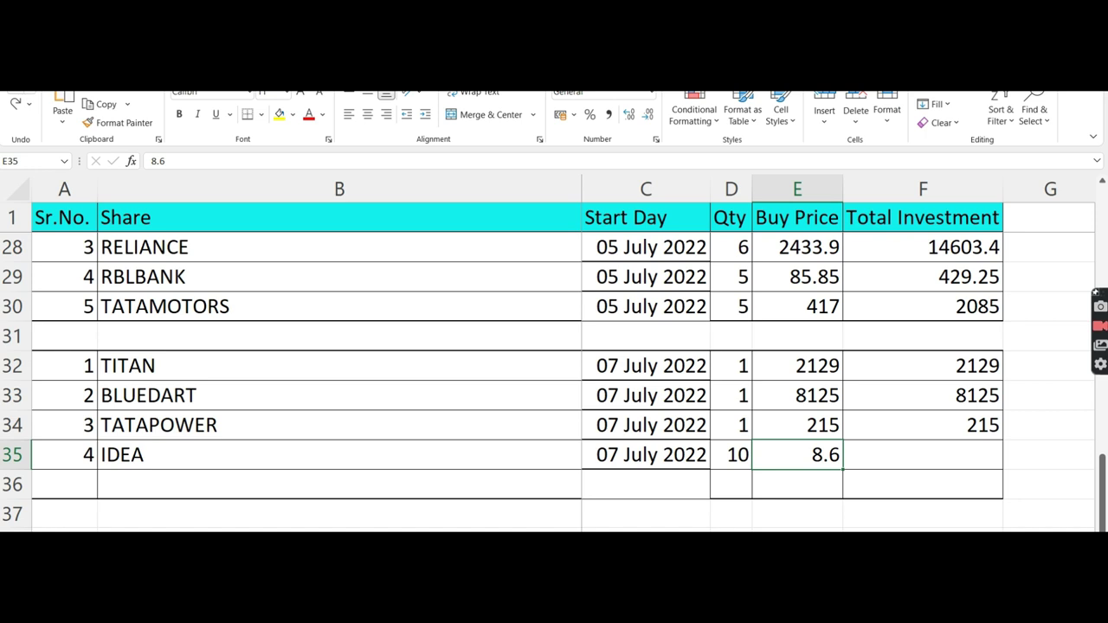
key(Right)
key(ctrl+d)
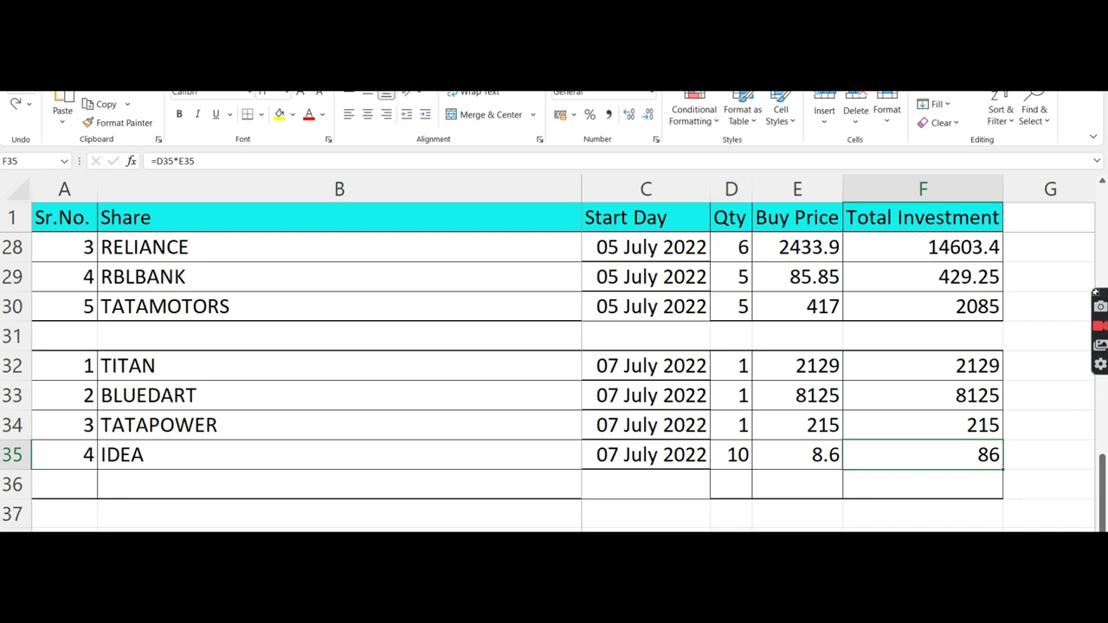
Start row 36 with serial number 5 and share CROMPTON, filling the start day down from the IDEA row.
click(64, 484)
text(5)
key(ctrl+Return)
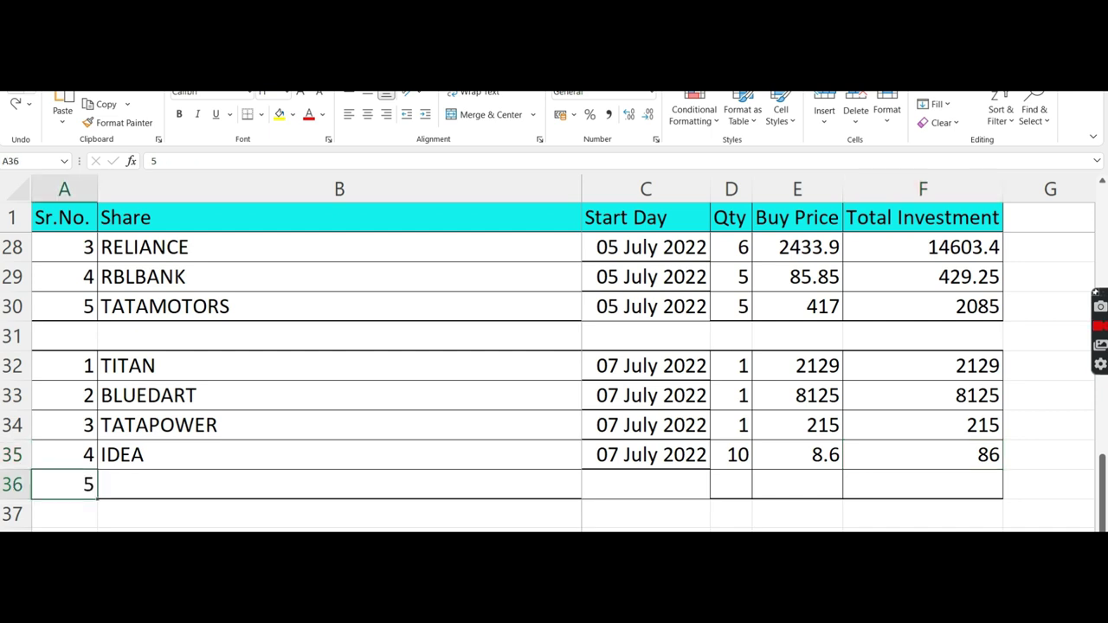
key(Right)
text(CROMPTON)
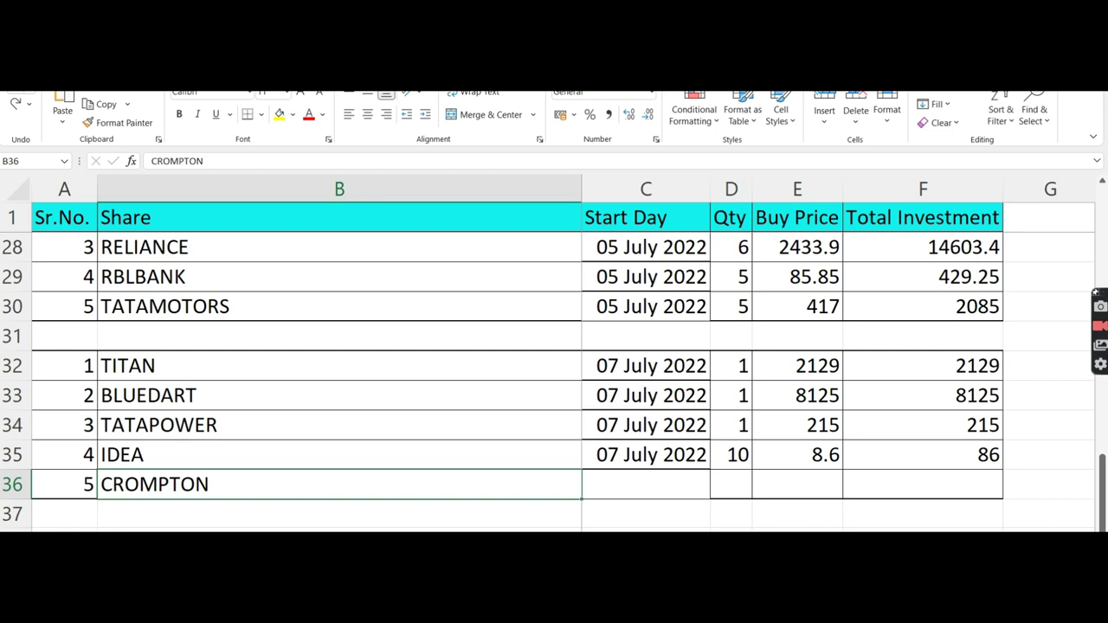
key(Right)
key(ctrl+d)
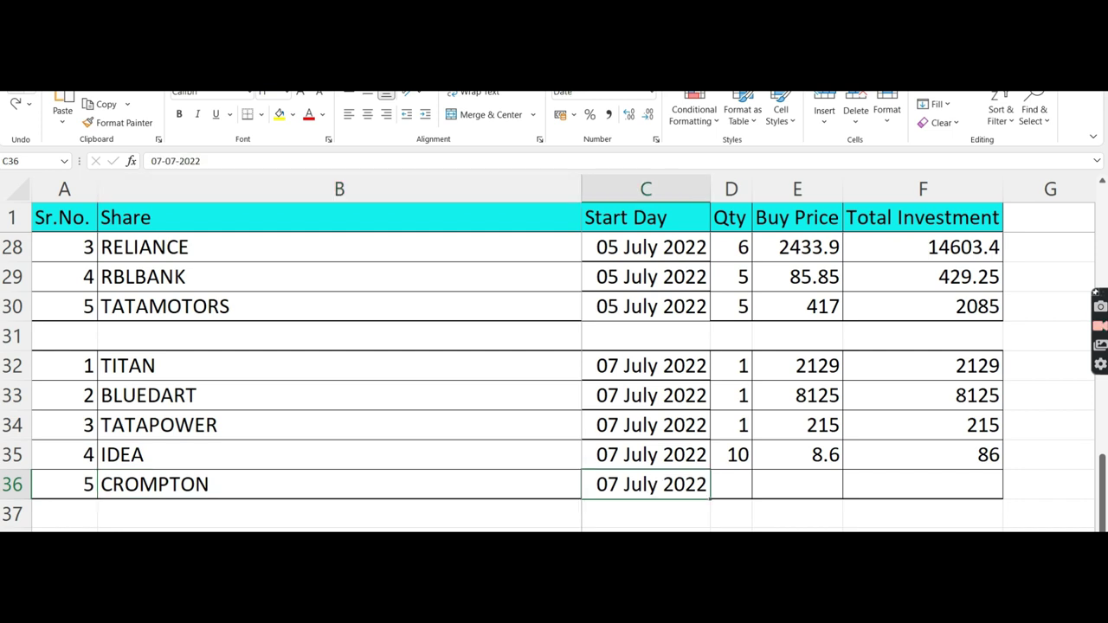
Enter quantity 1 and buy price 363 for CROMPTON, and fill its Total Investment formula down from the row above.
key(Right)
text(1)
key(ctrl+Return)
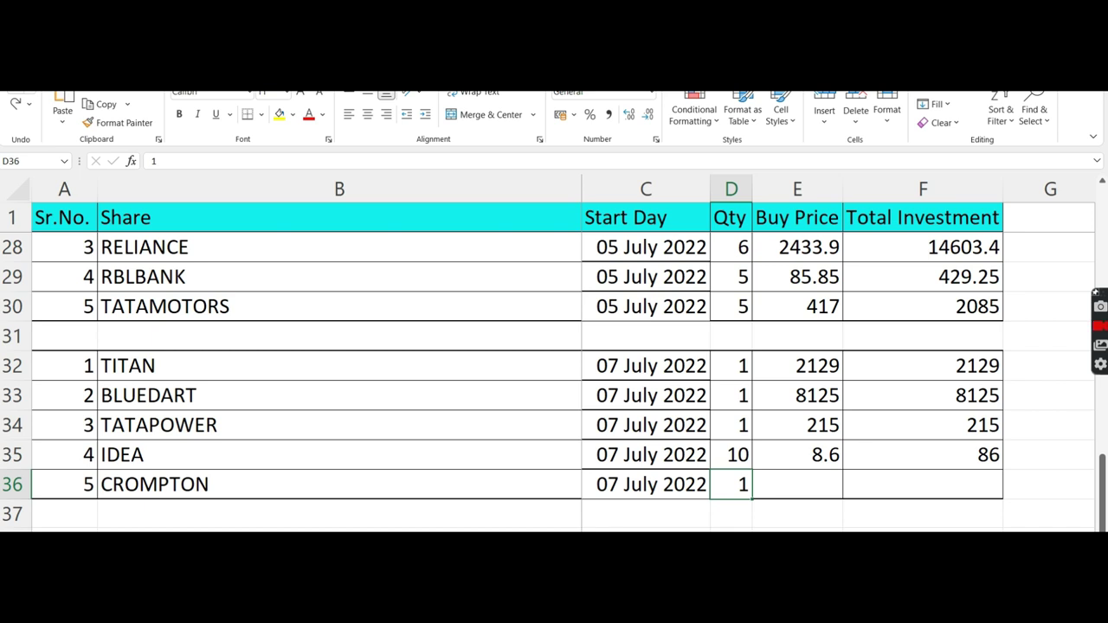
key(Tab)
text(363)
key(ctrl+Return)
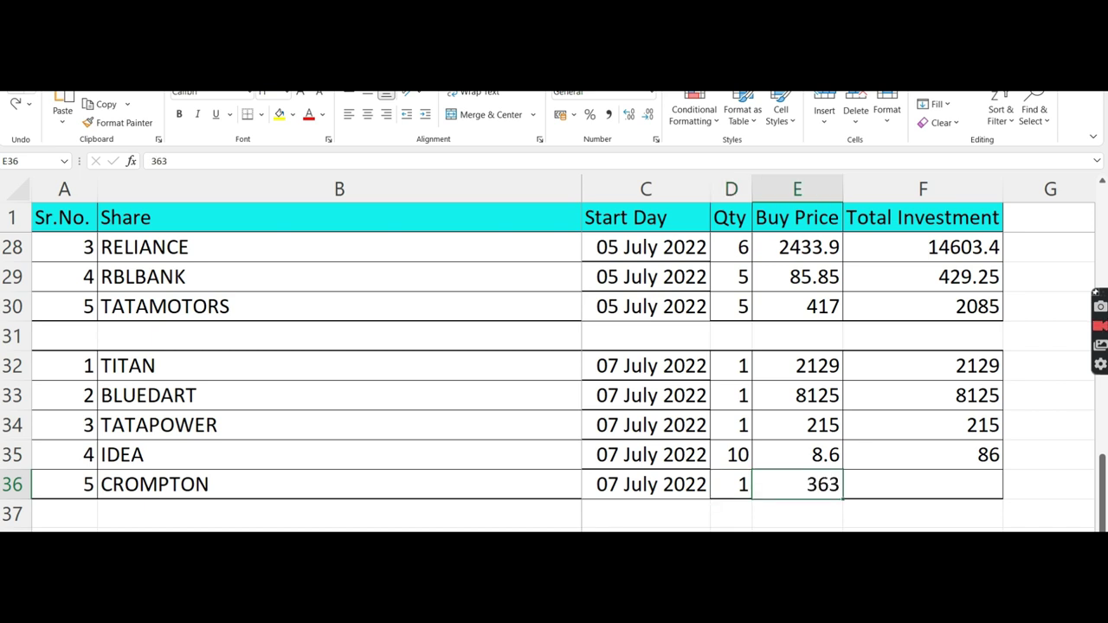
key(Tab)
key(ctrl+d)
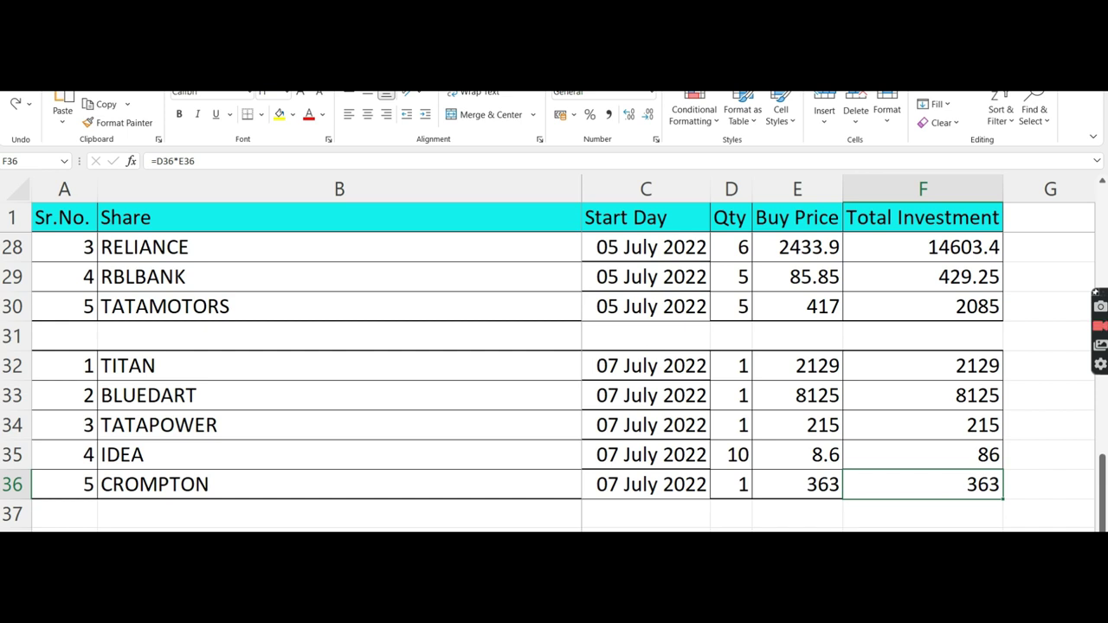
Check the IDEA quantity on the Kite positions page, and correct the quantity in D35 of the Excel sheet to 12.
key(alt+Tab)
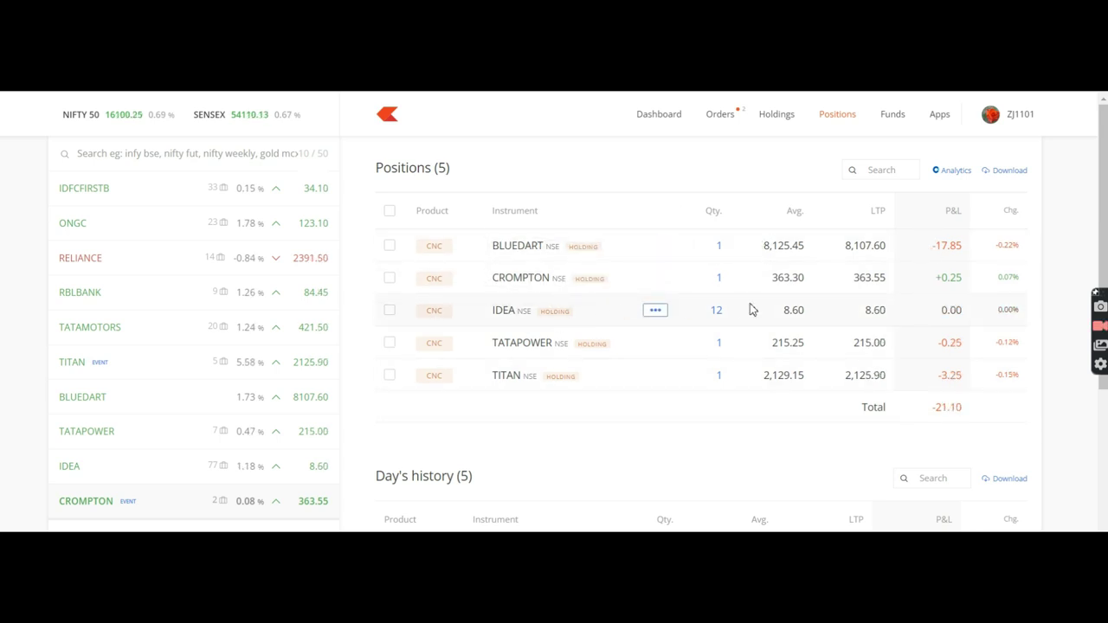
key(alt+Tab)
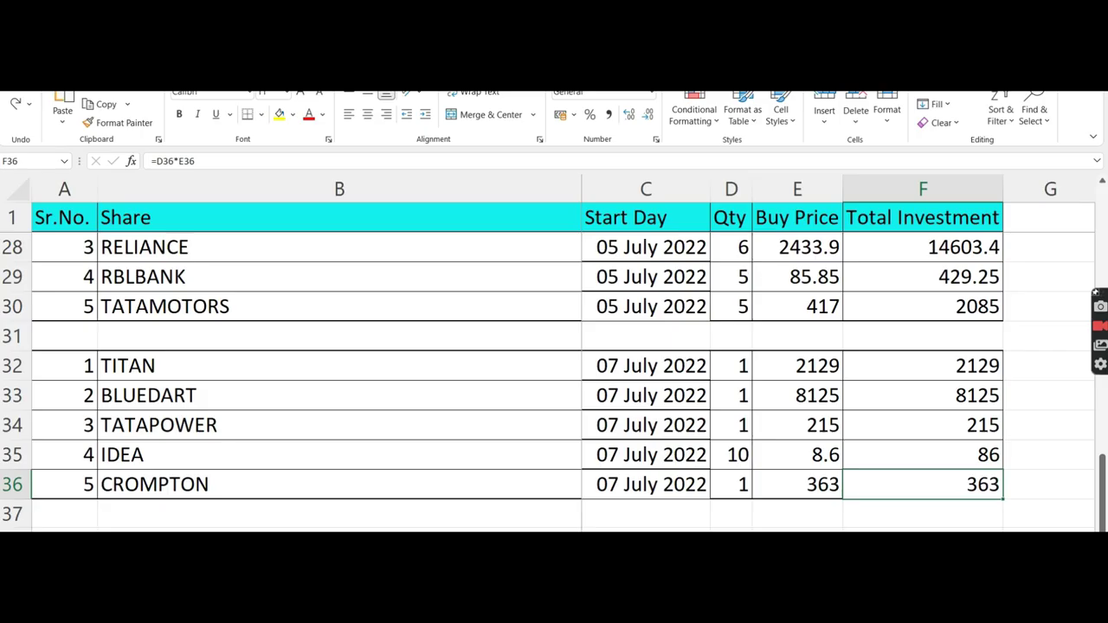
click(736, 457)
text(12)
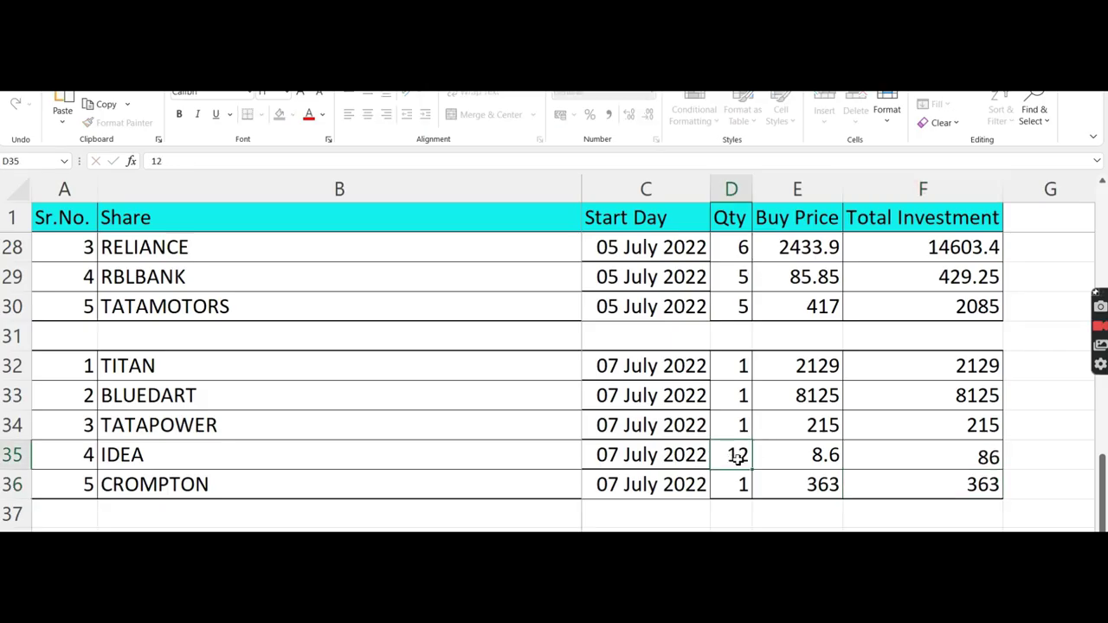
key(Return)
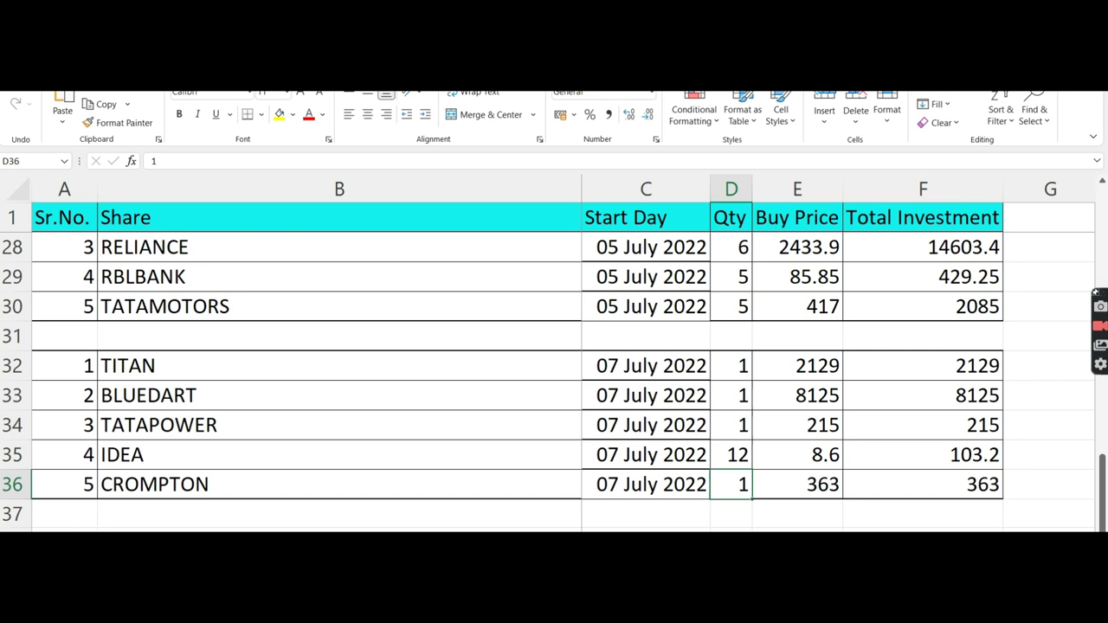
Switch to the Kite positions page, view the company overview of the CROMPTON position and open its detailed info.
key(alt+Tab)
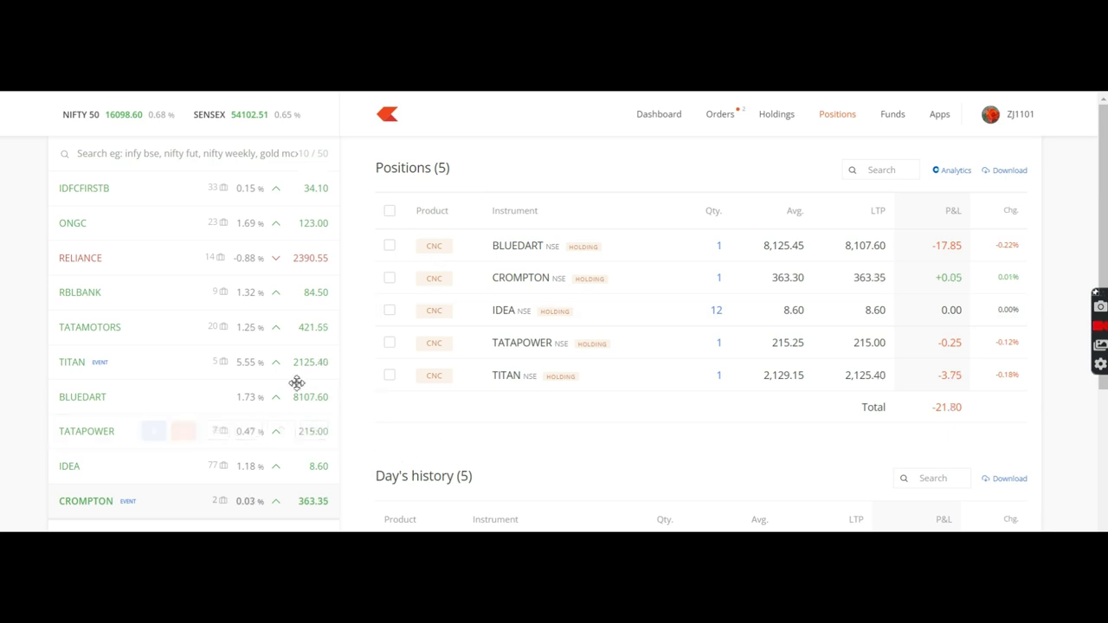
mouse_move(256, 370)
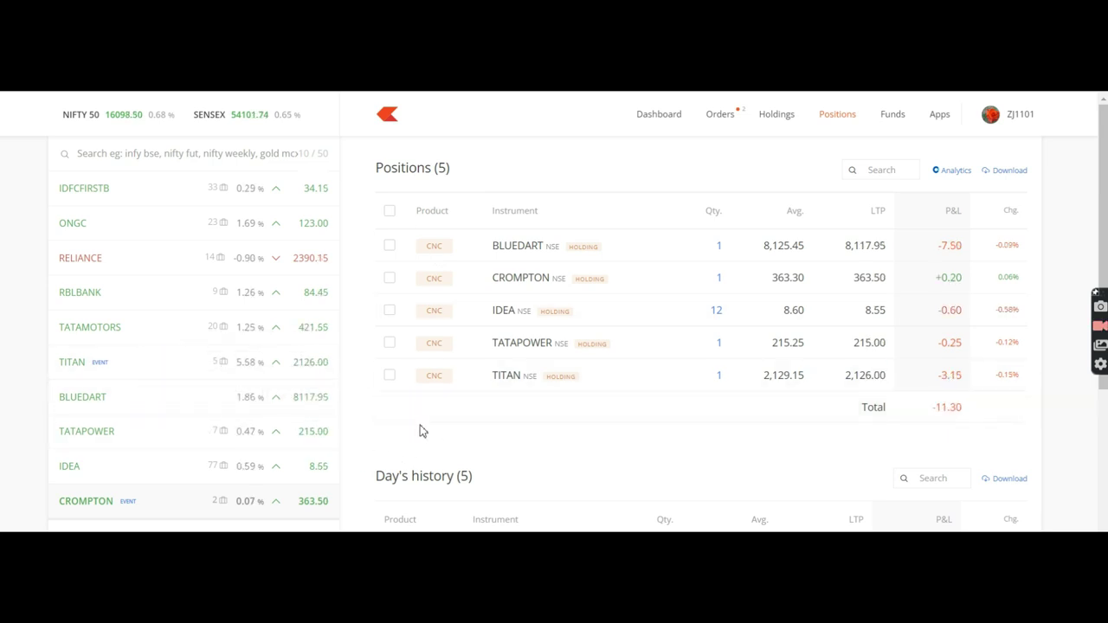
mouse_move(277, 437)
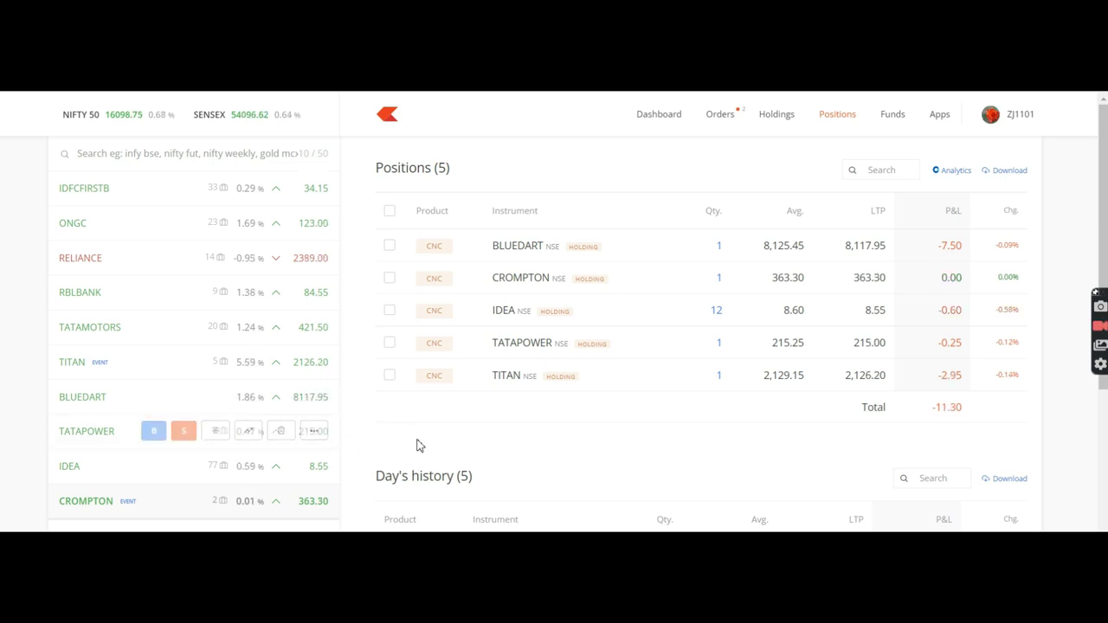
mouse_move(332, 472)
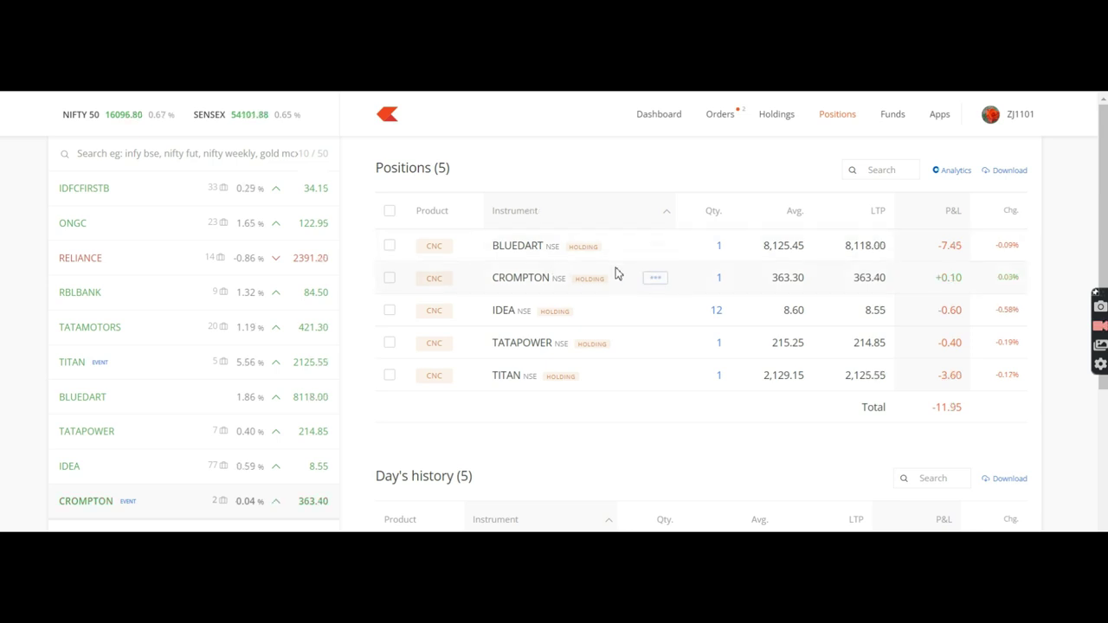
click(657, 280)
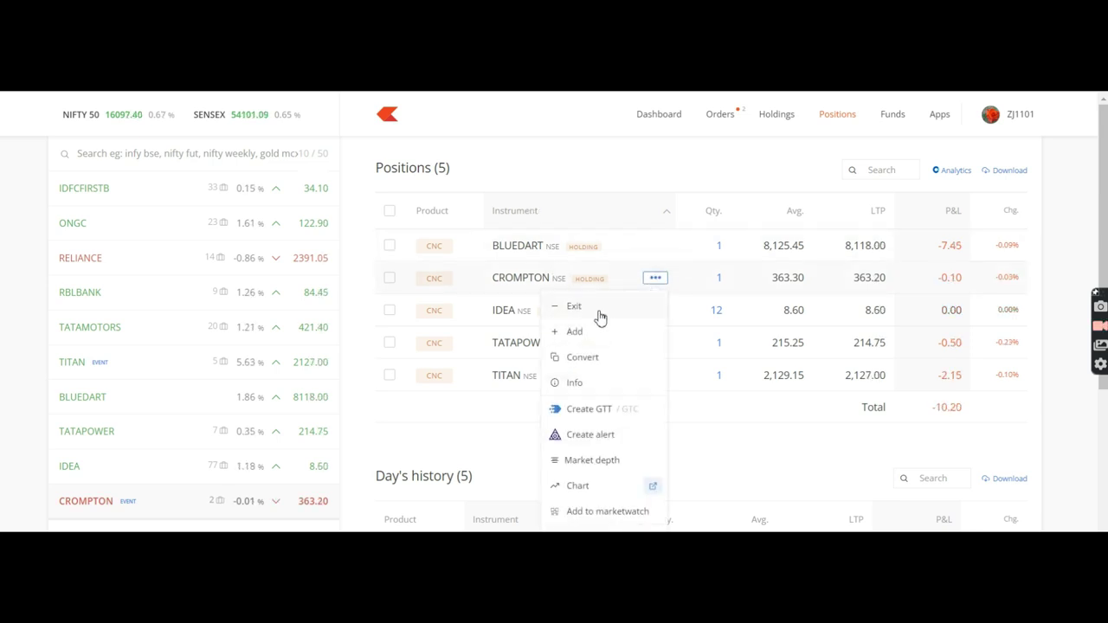
click(574, 383)
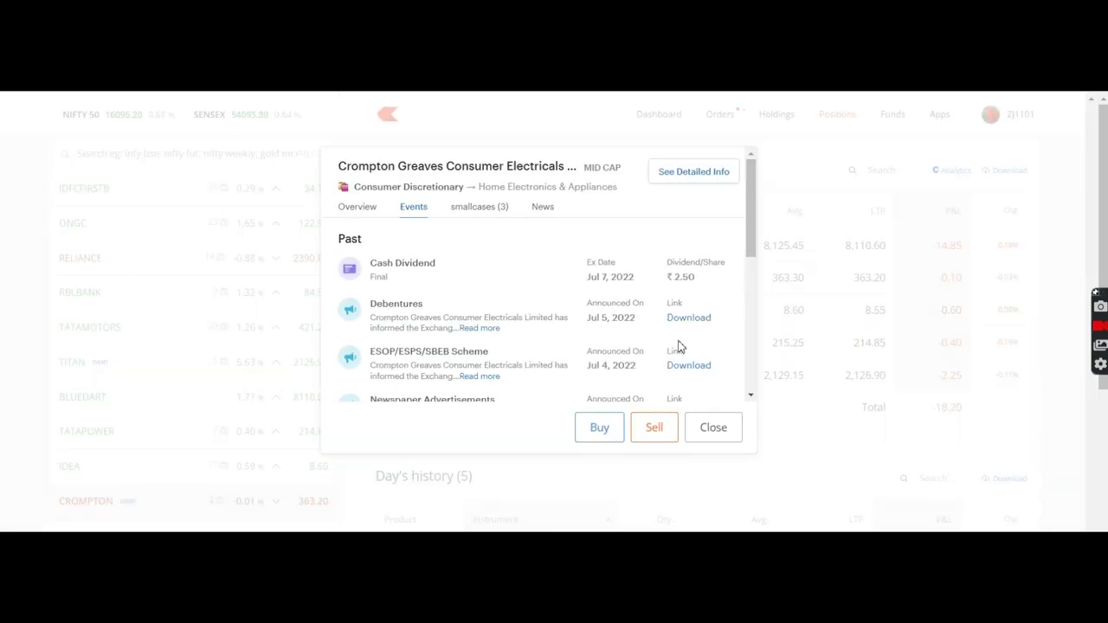
click(350, 209)
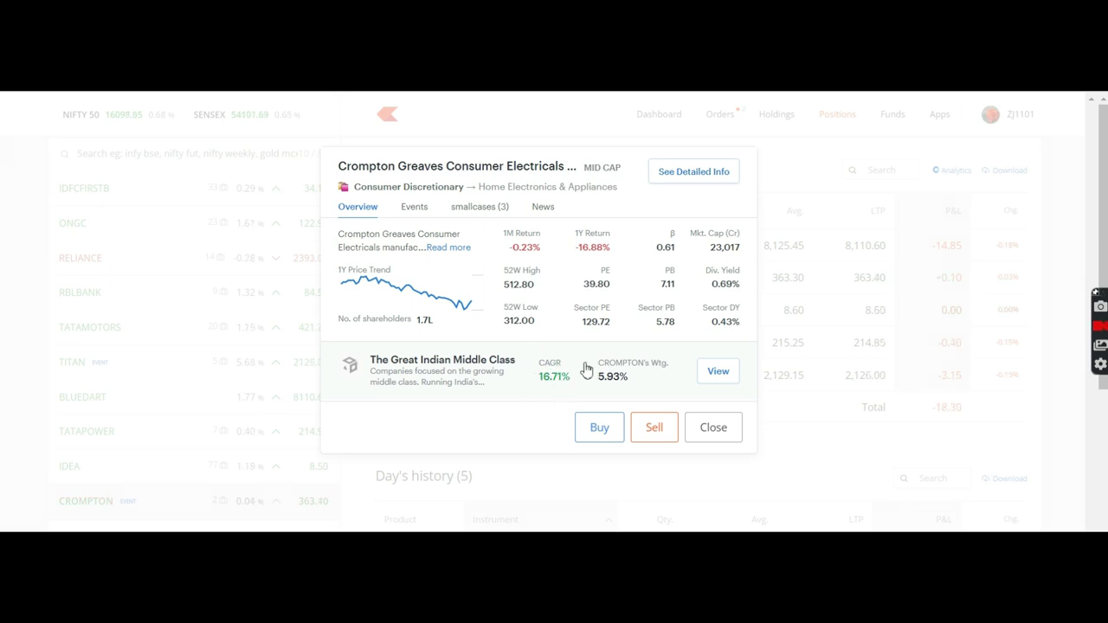
click(697, 177)
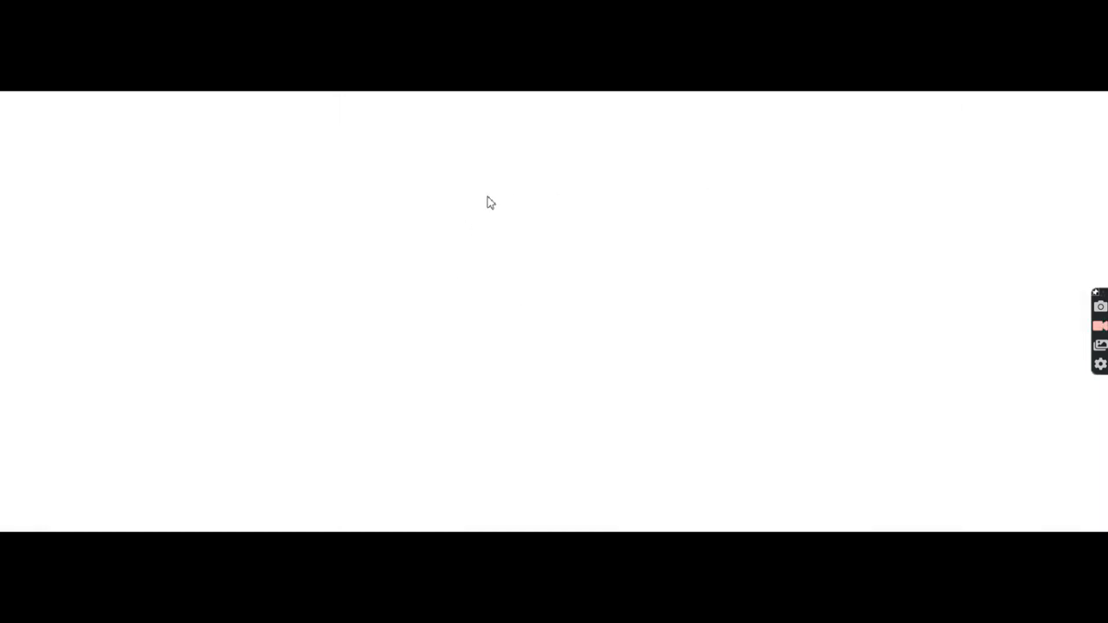